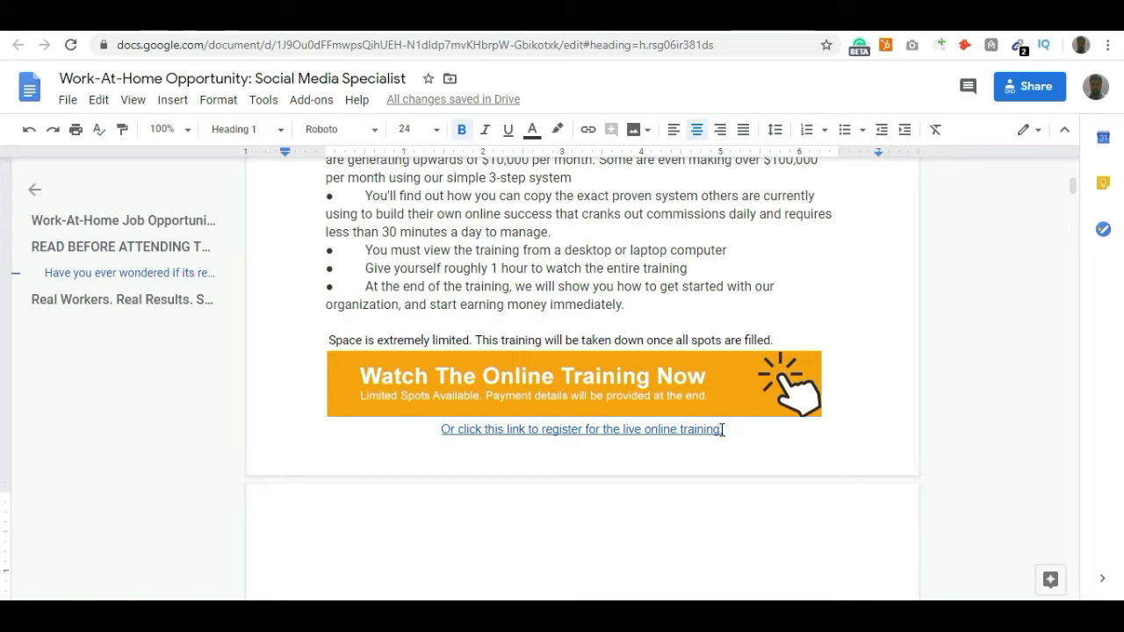
left_click(805, 266)
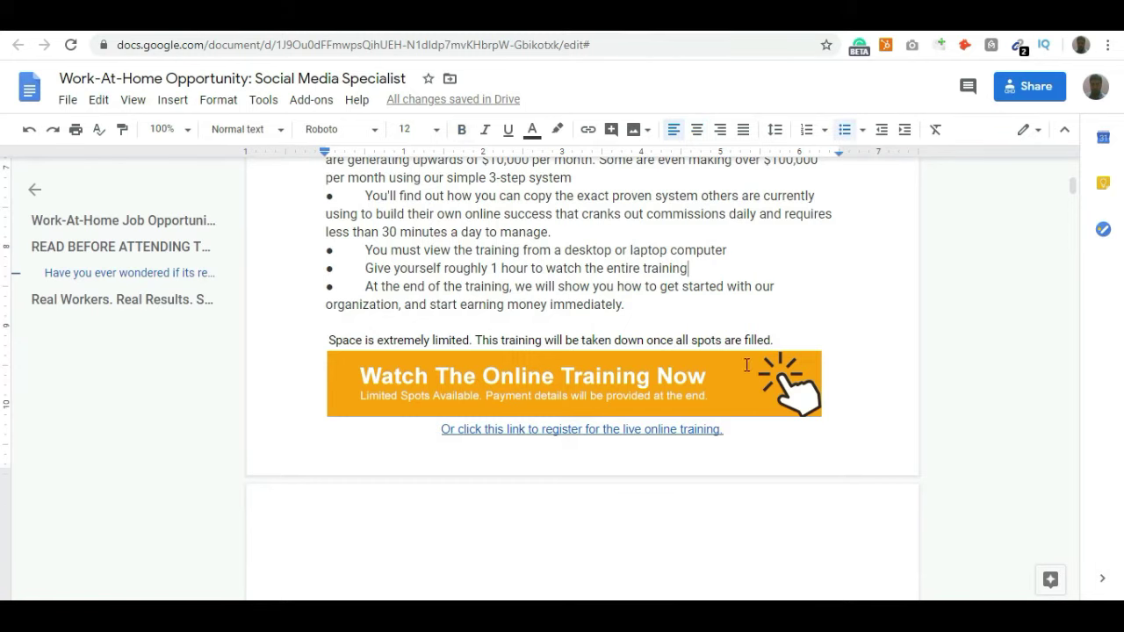
scroll(797, 304, "up", 4)
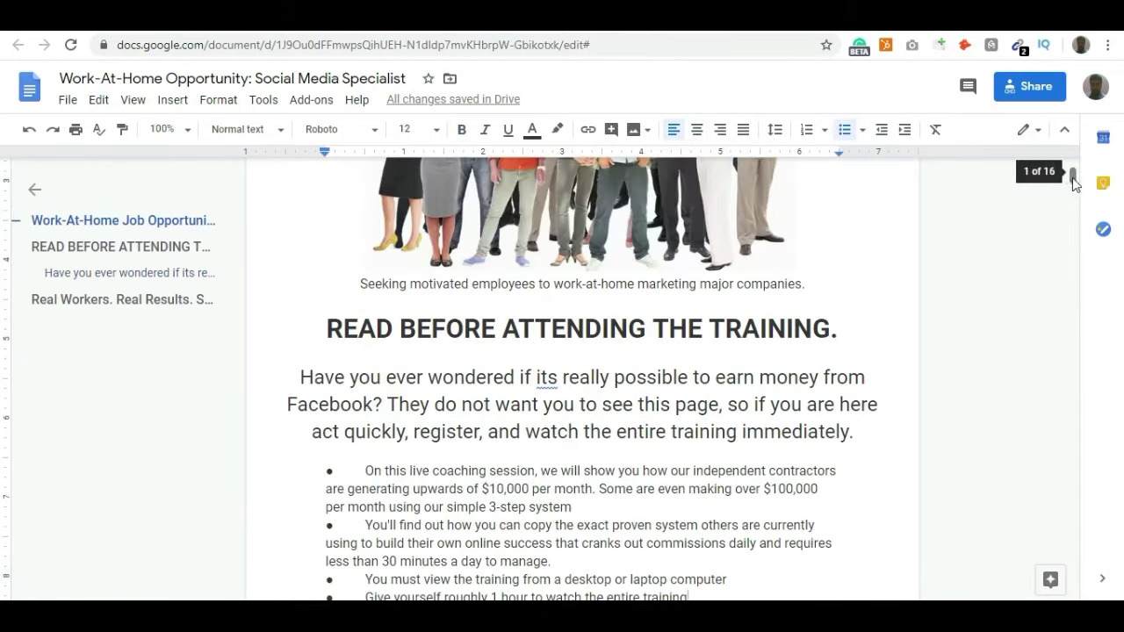
left_click_drag(1072, 177, 1076, 171)
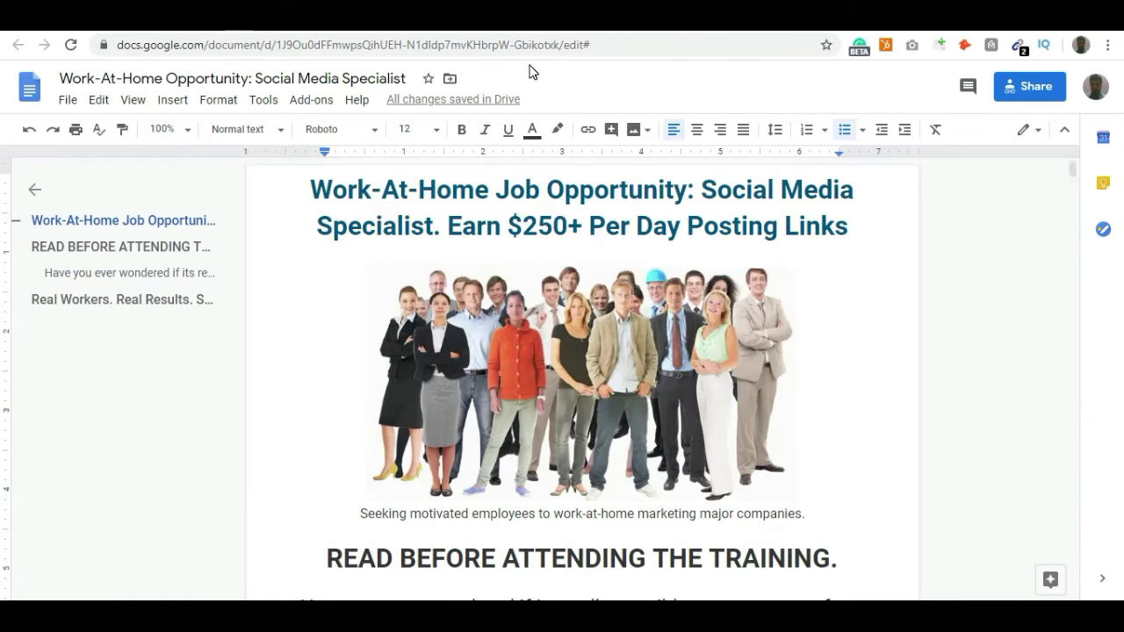
Step: Switch to the Facebook news feed and examine the "How do u make fast money" group post and its comments
key("ctrl+Tab")
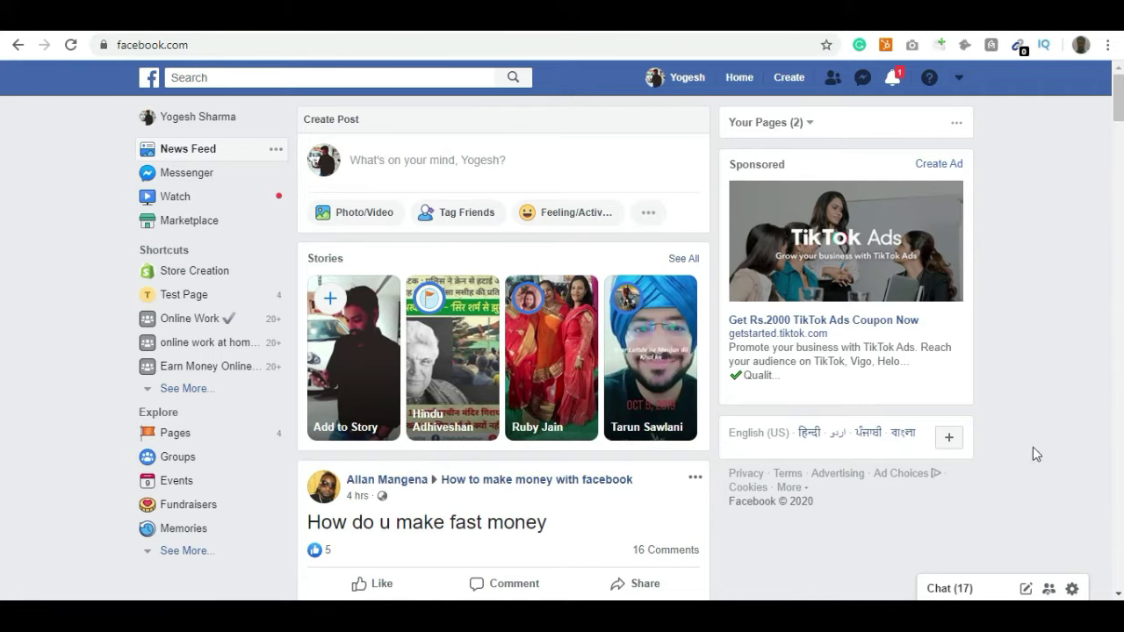
scroll(998, 367, "down", 1)
scroll(998, 367, "down", 2)
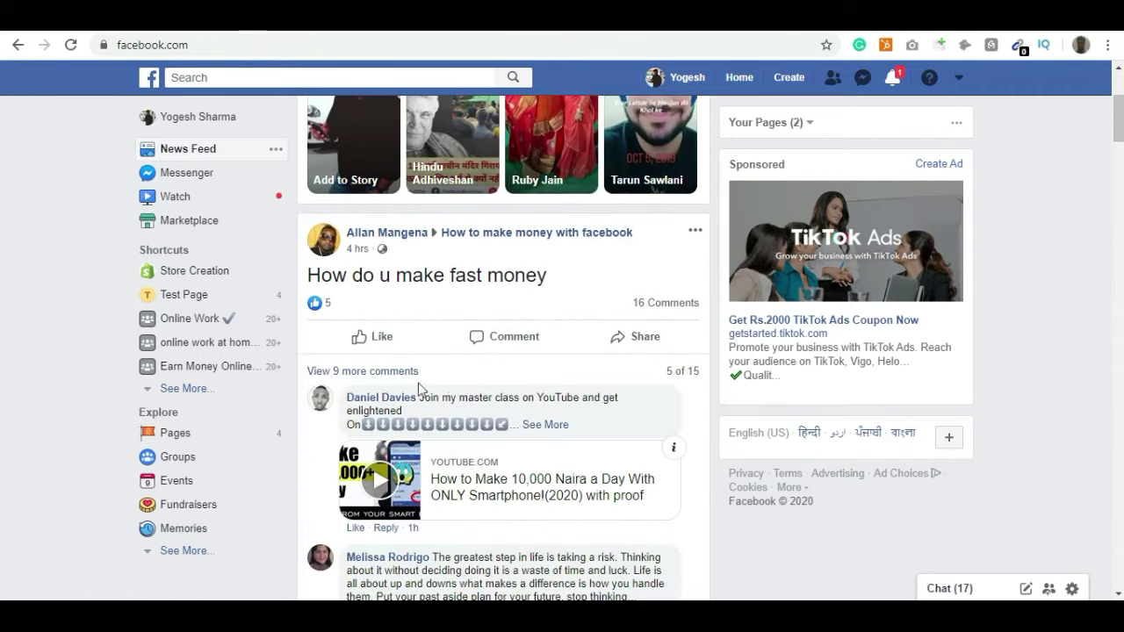
left_click_drag(306, 274, 552, 273)
left_click(554, 273)
scroll(467, 392, "down", 2)
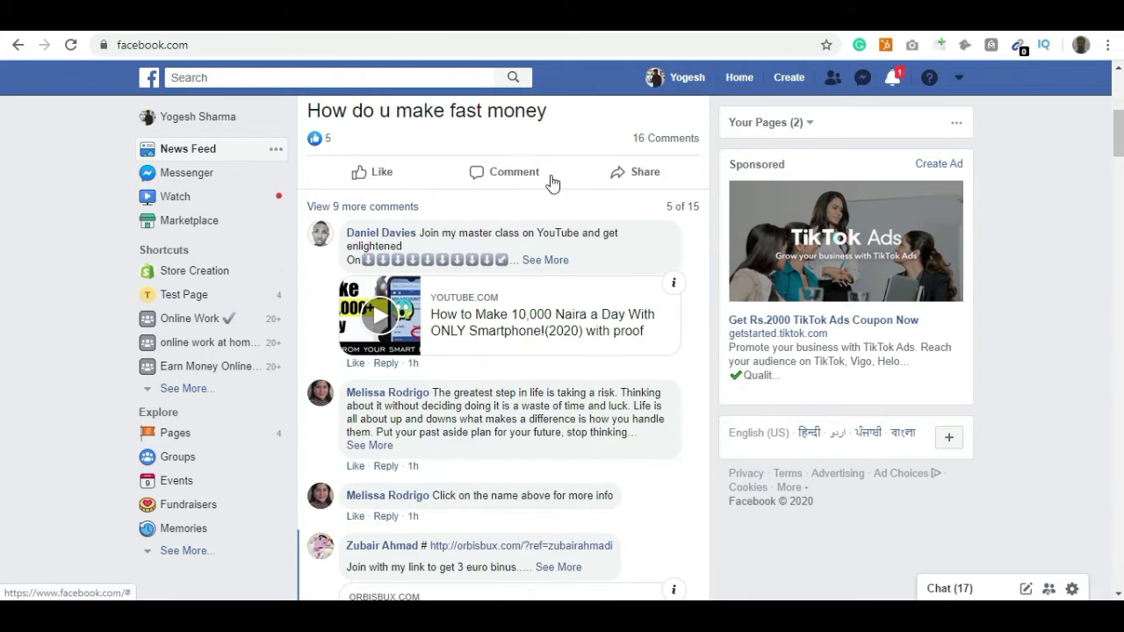
scroll(597, 400, "down", 3)
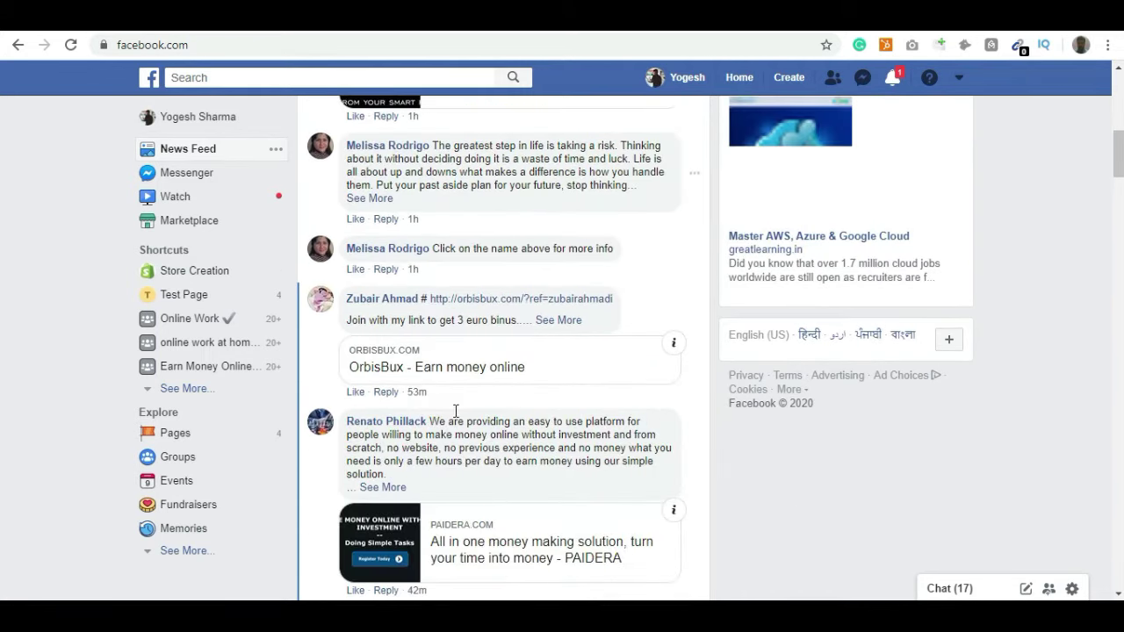
scroll(788, 456, "down", 4)
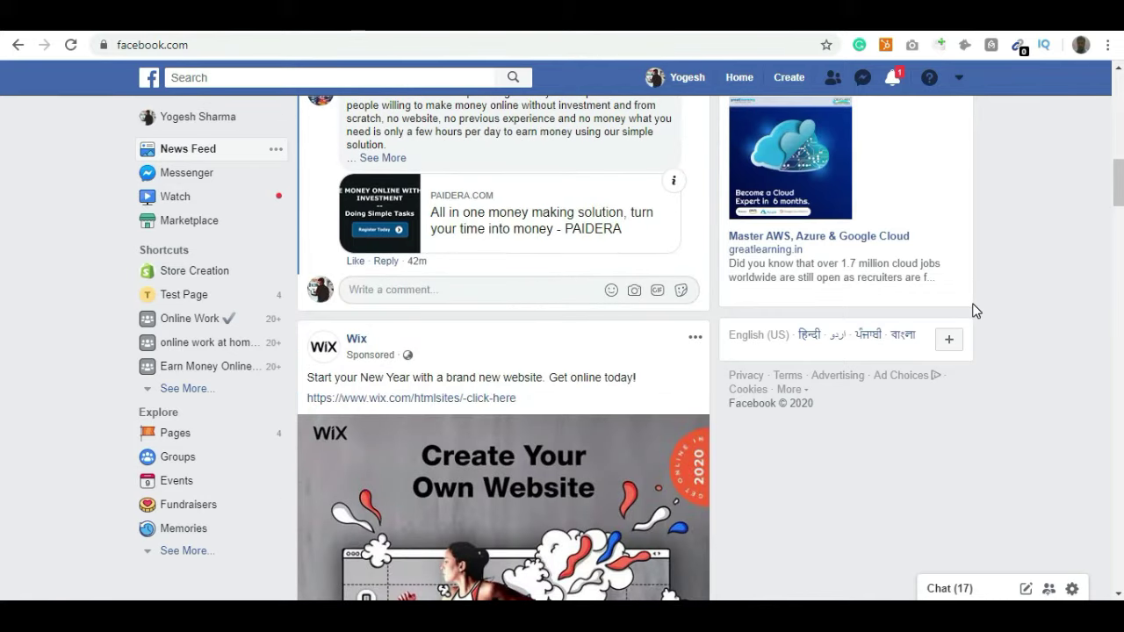
scroll(972, 310, "up", 4)
scroll(452, 351, "up", 1)
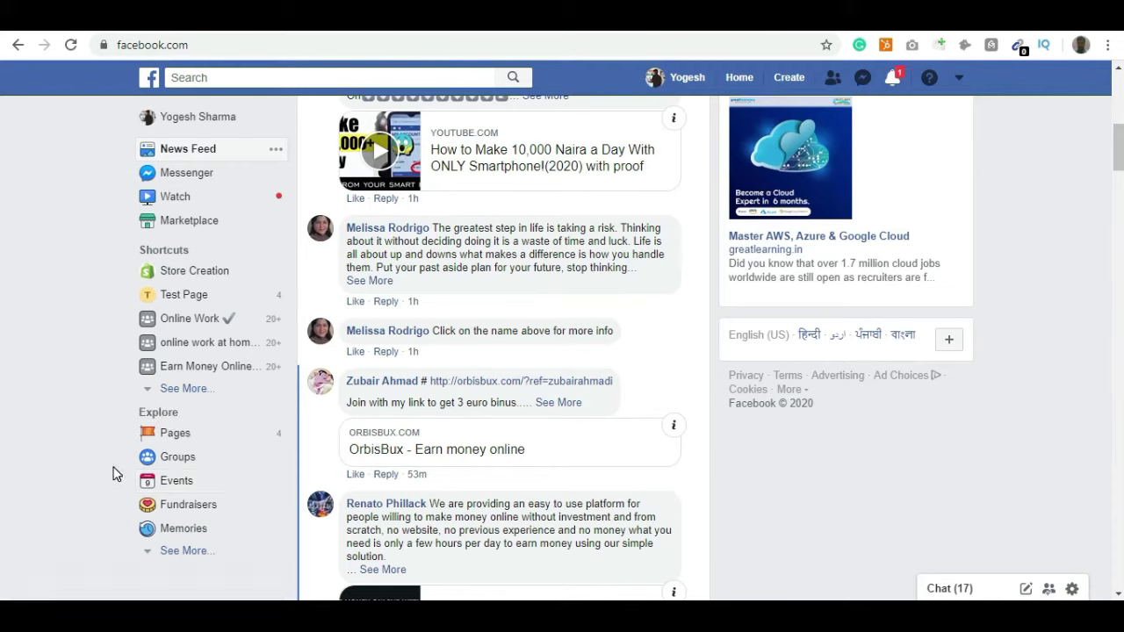
Step: Open Facebook's Jobs section and start creating a new job post
scroll(108, 453, "down", 3)
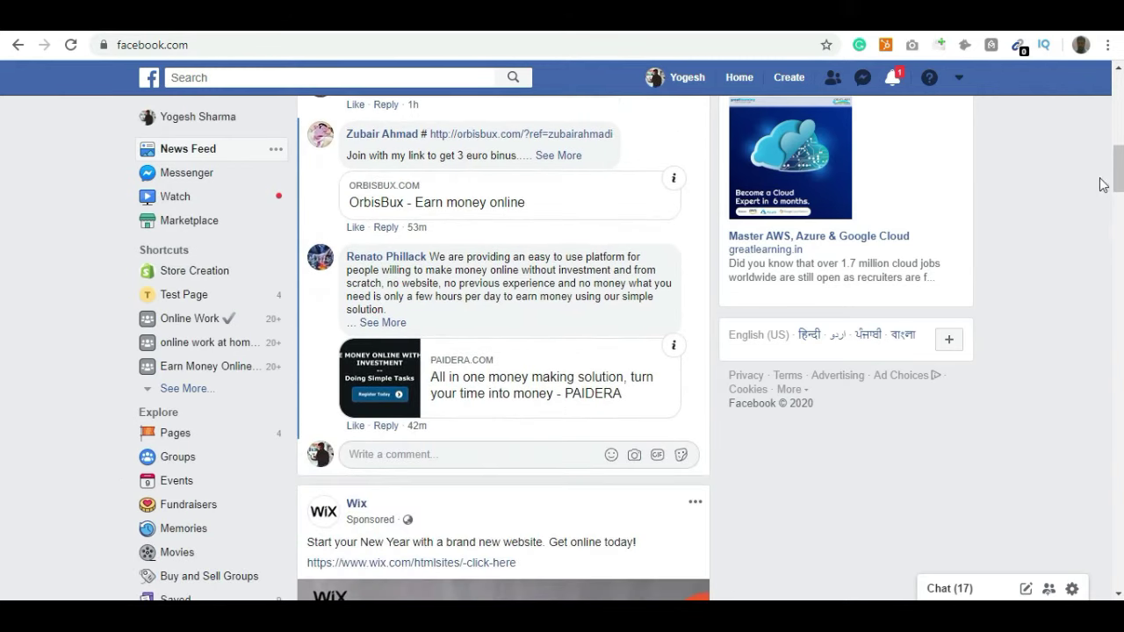
scroll(219, 454, "down", 2)
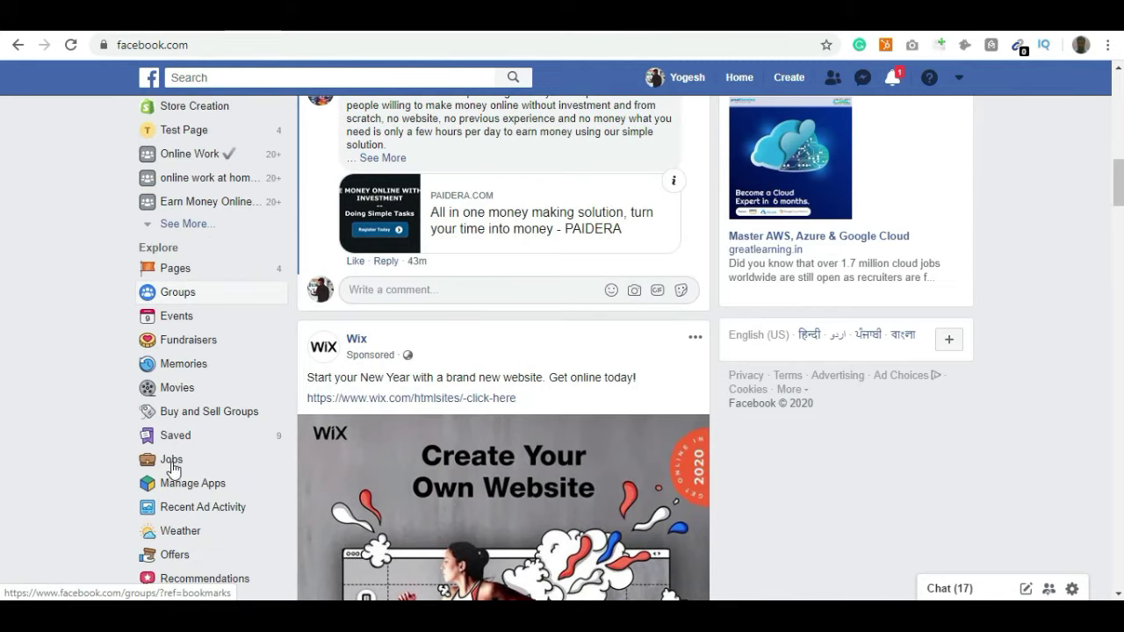
left_click(171, 463)
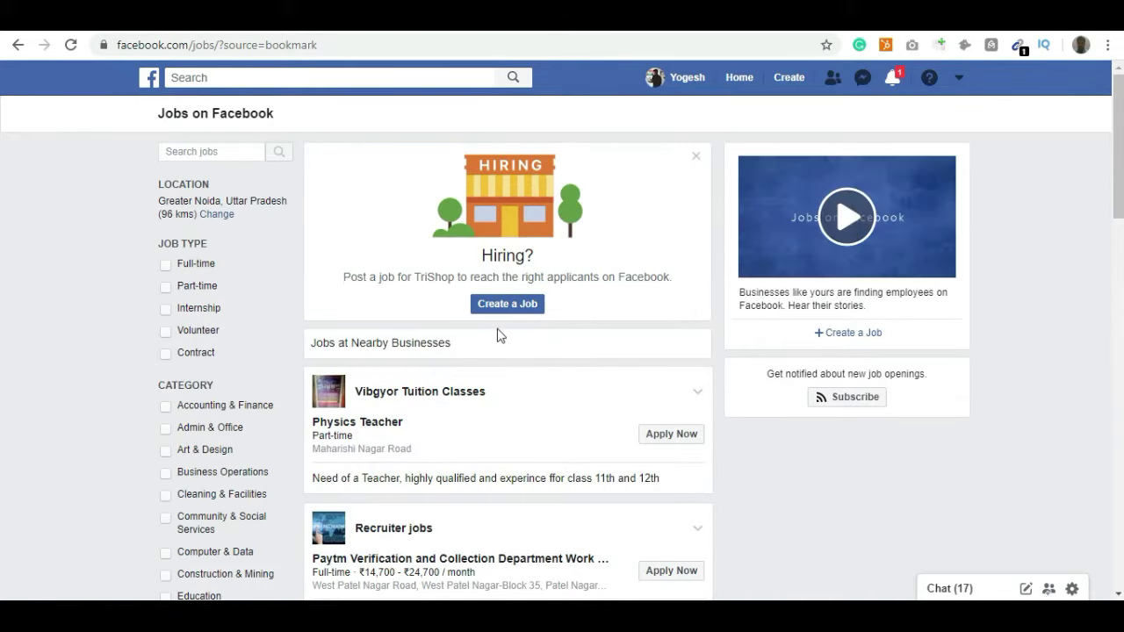
left_click(508, 304)
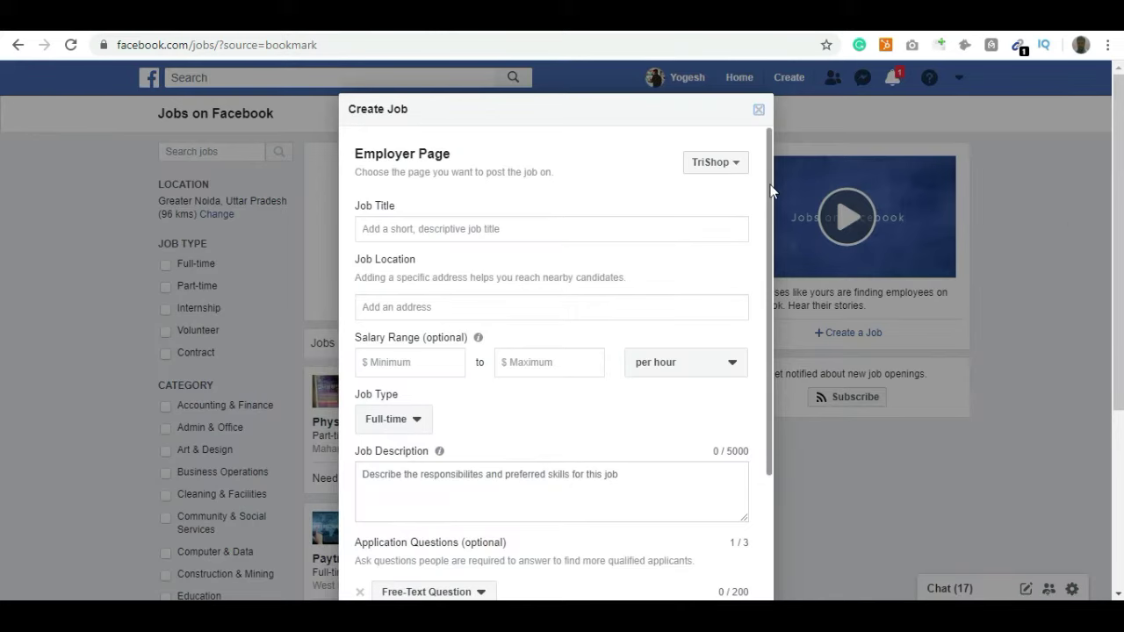
Step: Choose Store Creation as the employer page for the job post
left_click_drag(767, 188, 779, 164)
left_click(734, 174)
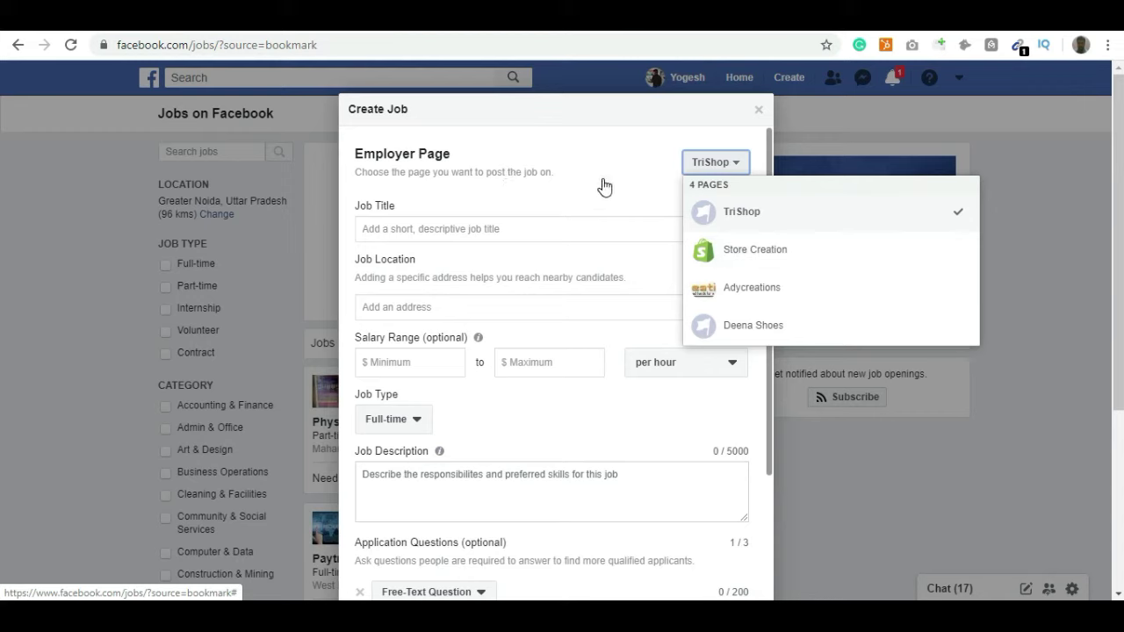
key("Down")
key("Return")
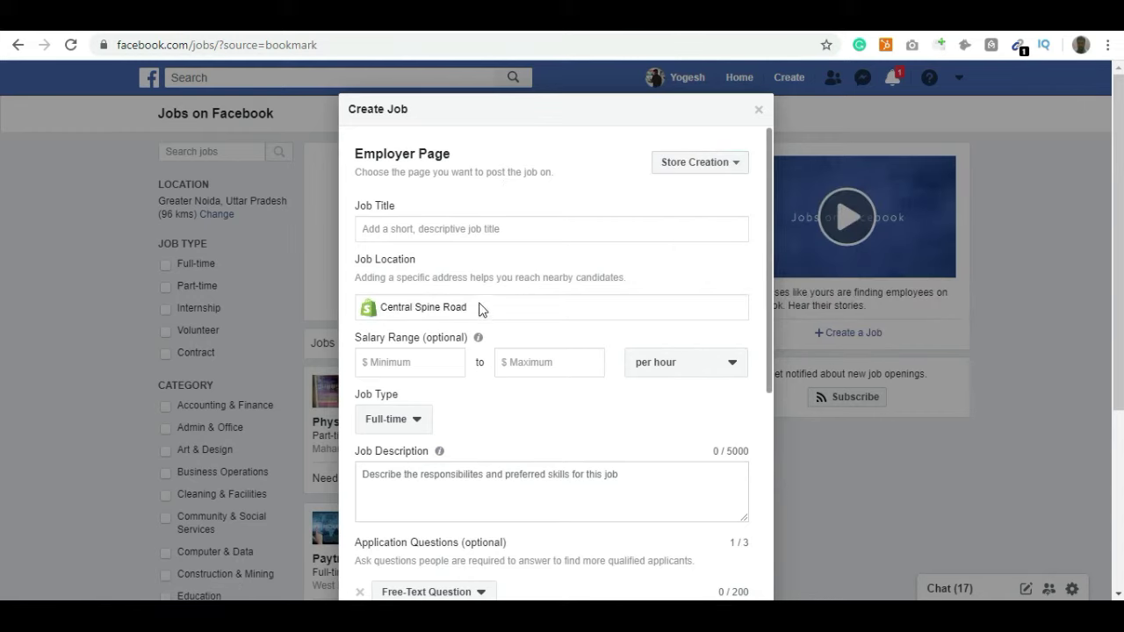
Step: Copy "Work at home Marketing Position - Social Media" from the Word notes into the Facebook post's job title
left_click(420, 230)
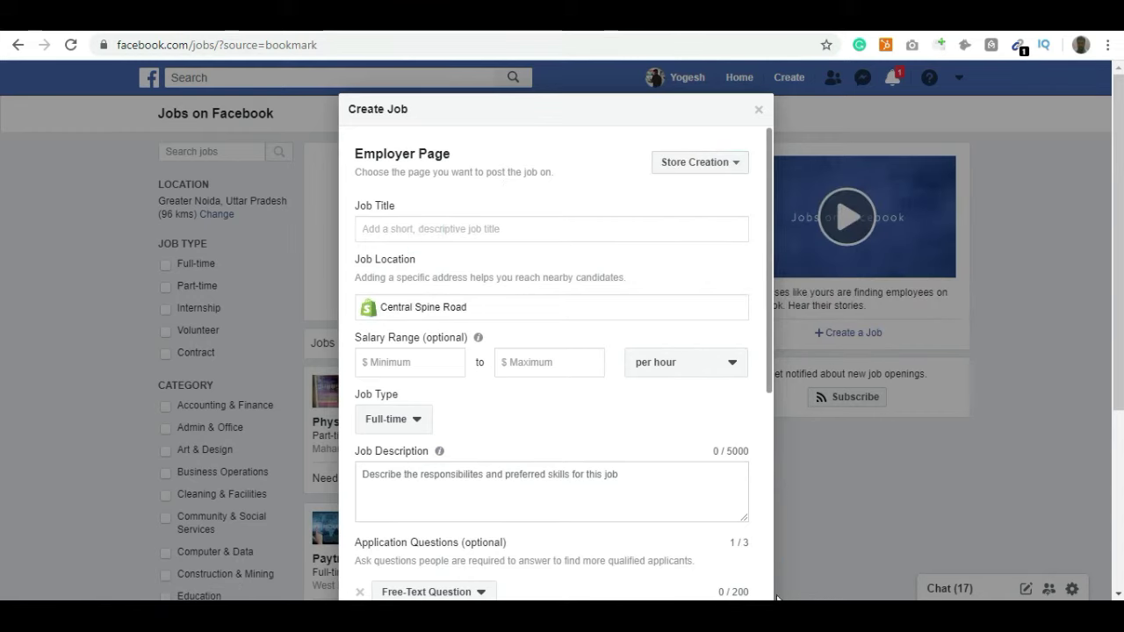
key("alt+Tab")
scroll(591, 283, "down", 5)
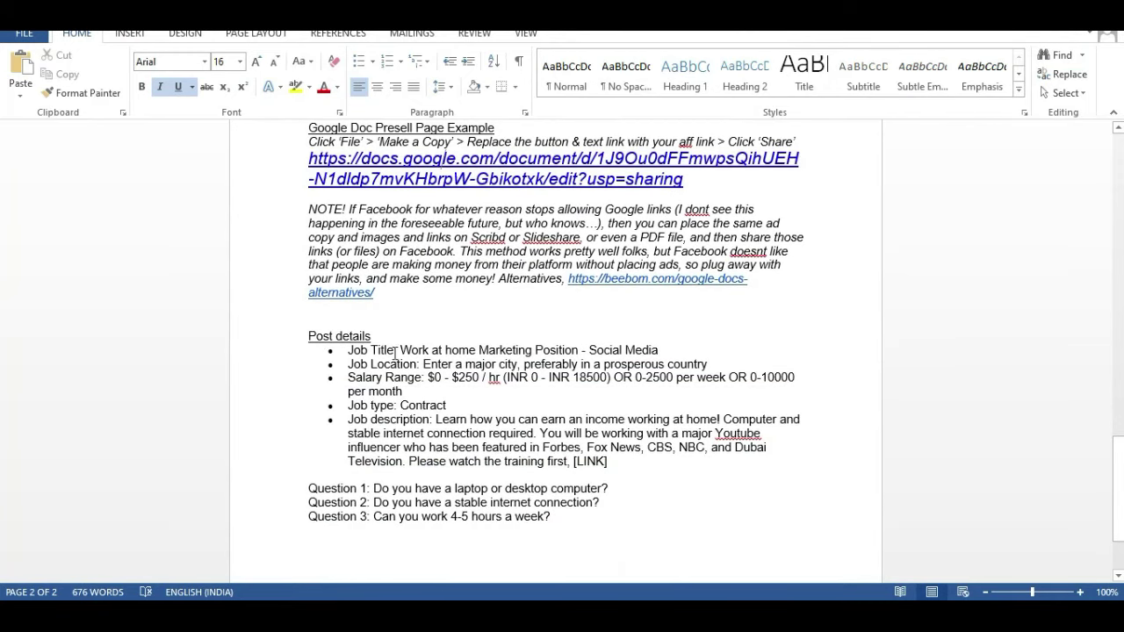
scroll(392, 345, "down", 1)
left_click_drag(402, 310, 649, 310)
right_click(652, 310)
left_click(669, 319)
key("alt+Tab")
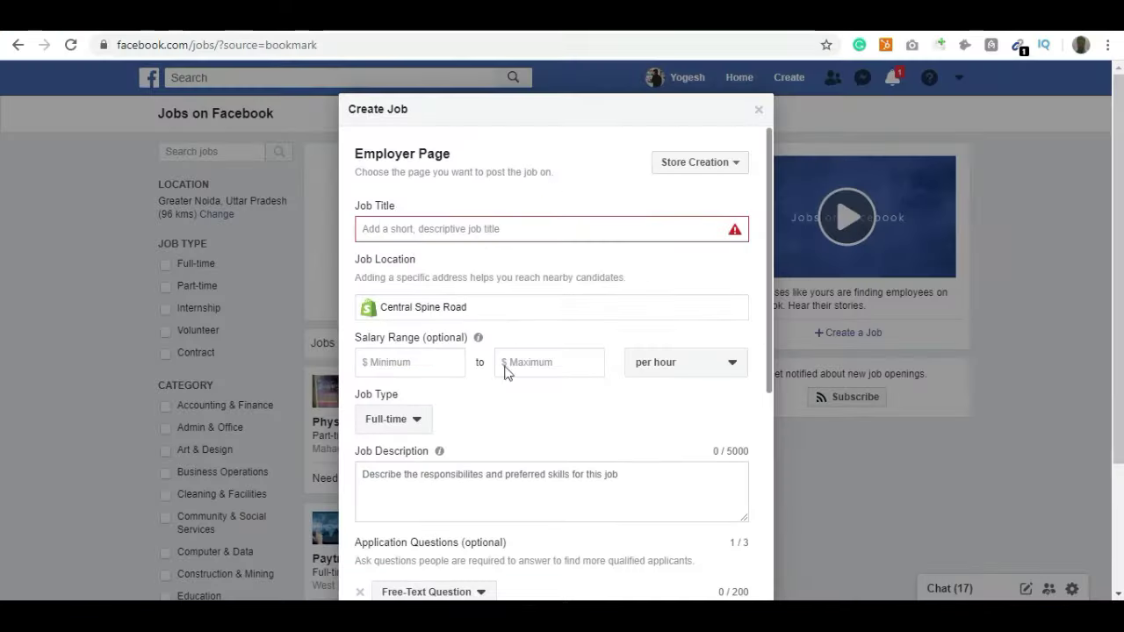
left_click(419, 234)
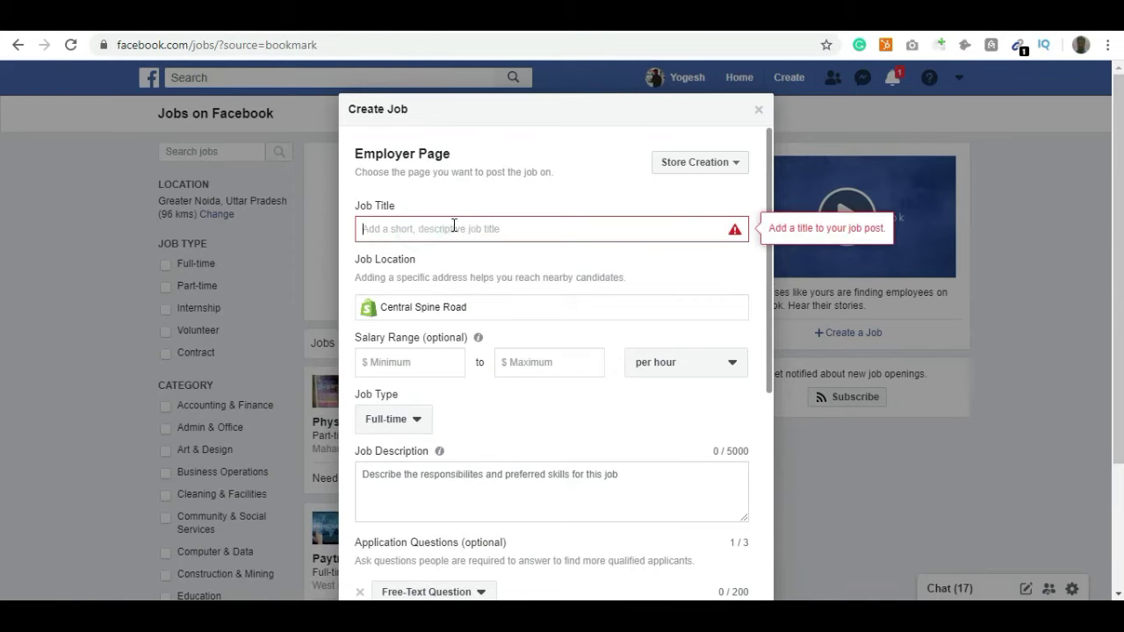
right_click(453, 227)
left_click(494, 350)
Step: Replace the prefilled job location with Santa Barbara, California
left_click(474, 309)
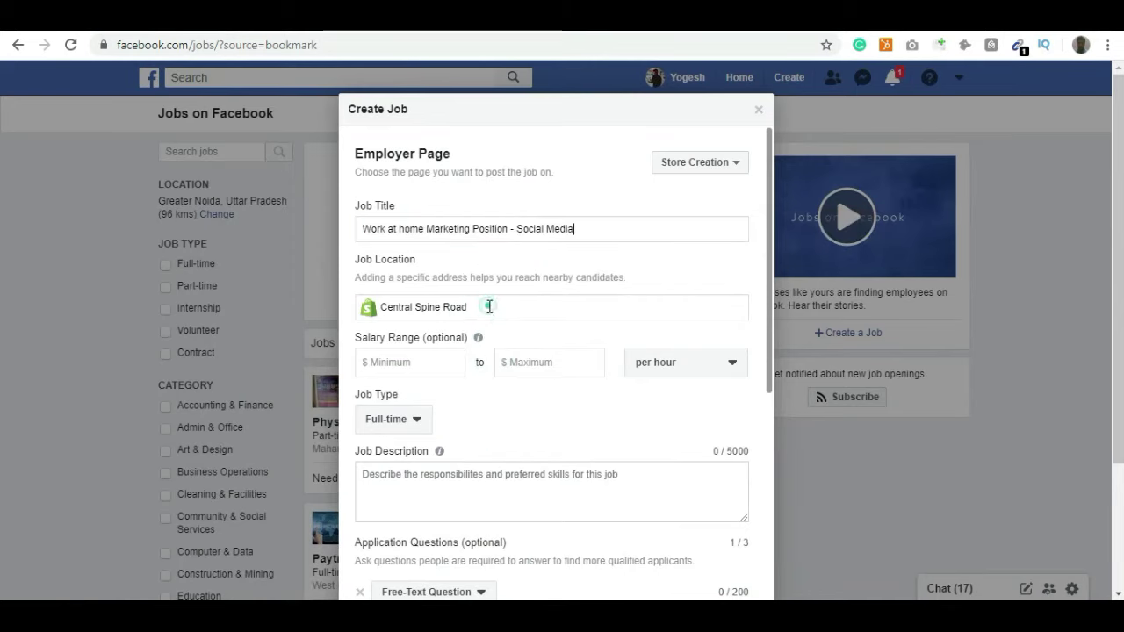
key("BackSpace")
key("BackSpace")
key("BackSpace")
key("BackSpace")
key("BackSpace")
key("BackSpace")
key("BackSpace")
key("BackSpace")
key("BackSpace")
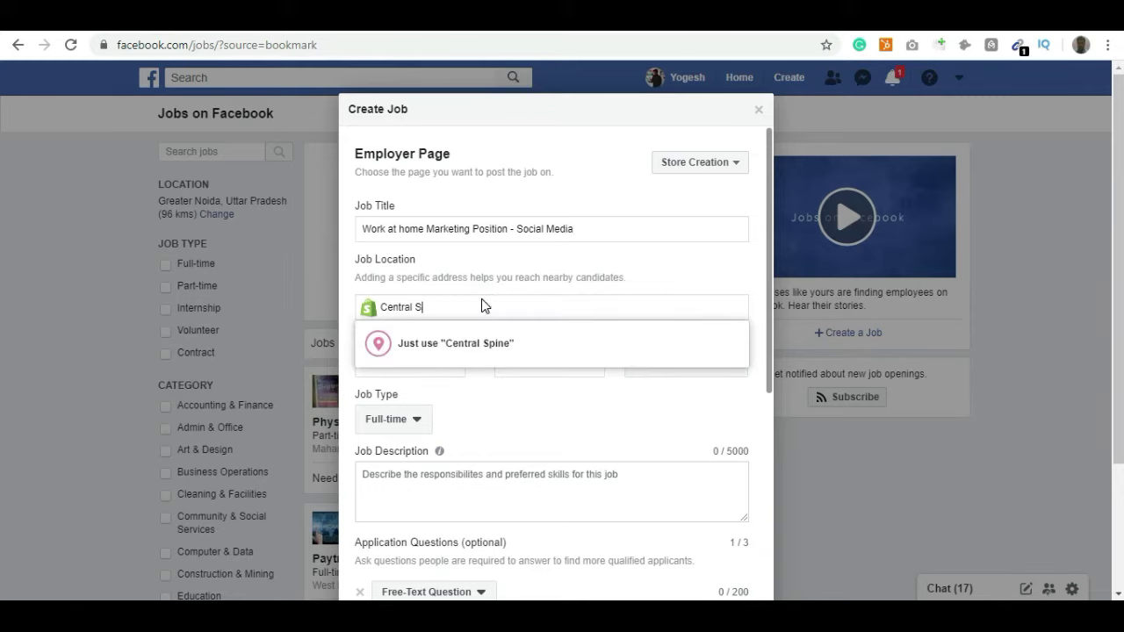
key("BackSpace")
key("BackSpace")
key("BackSpace")
key("BackSpace")
key("BackSpace")
key("BackSpace")
key("BackSpace")
key("BackSpace")
key("BackSpace")
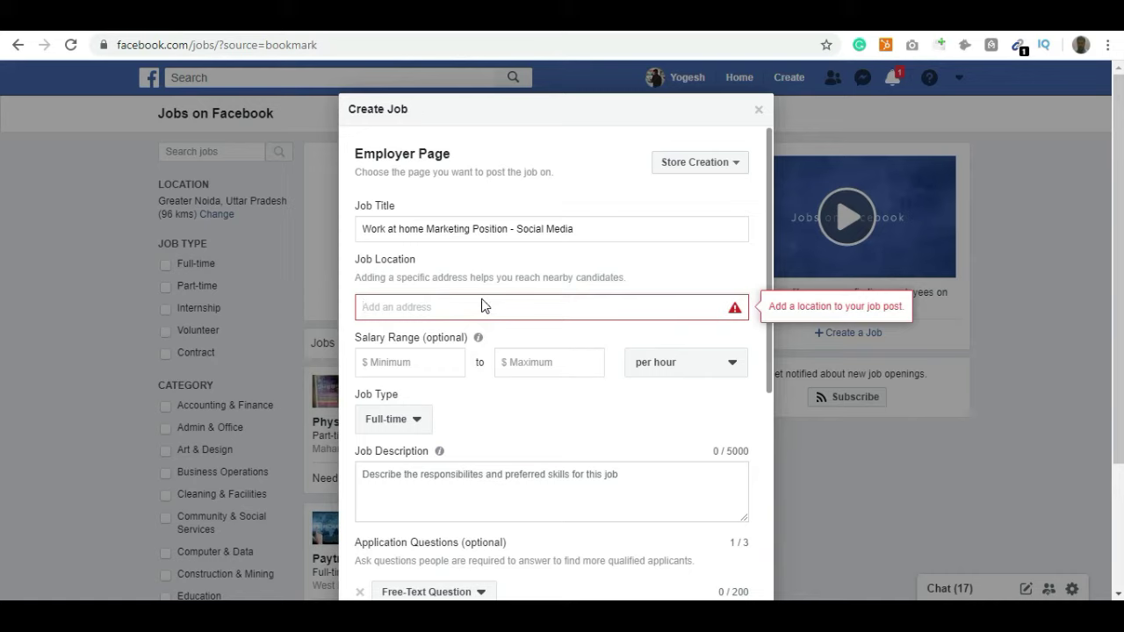
type("S")
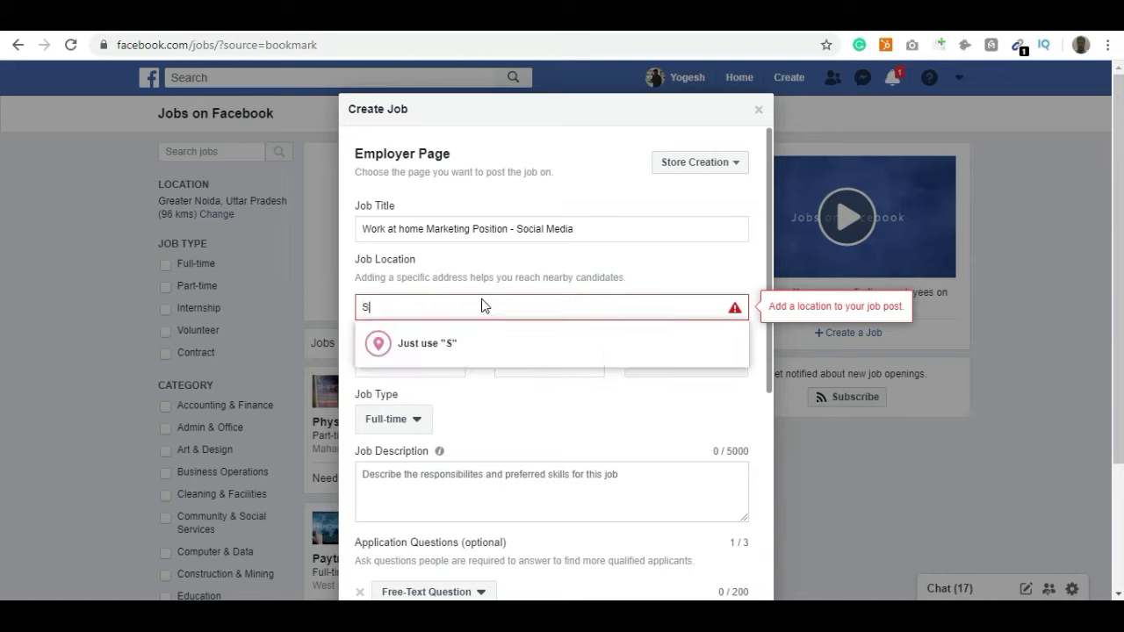
type("anta bar")
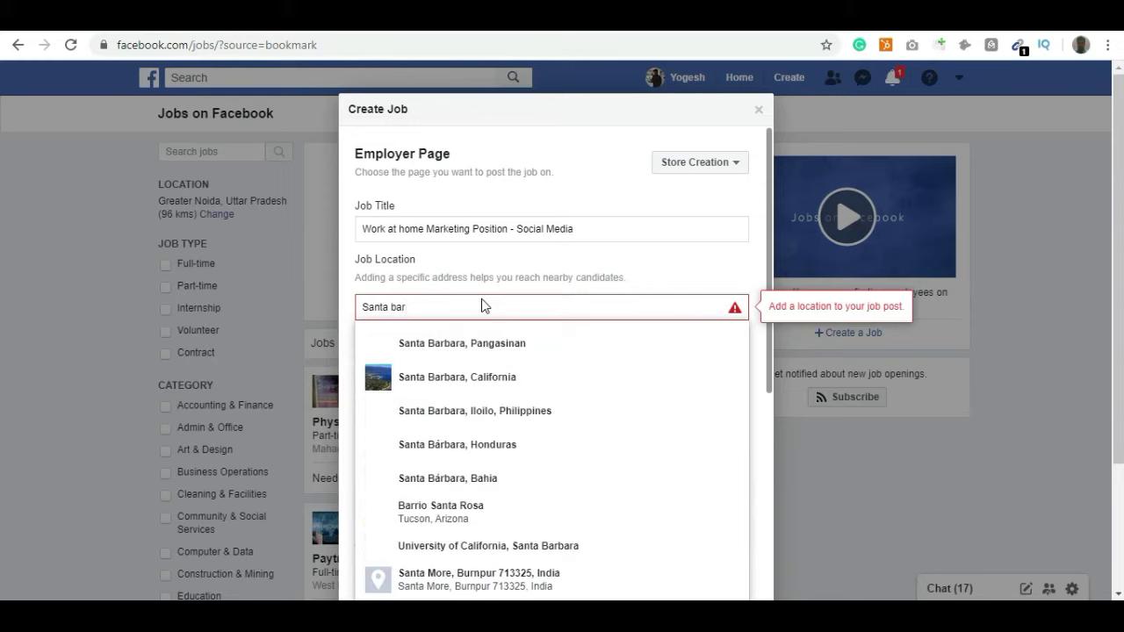
left_click(477, 380)
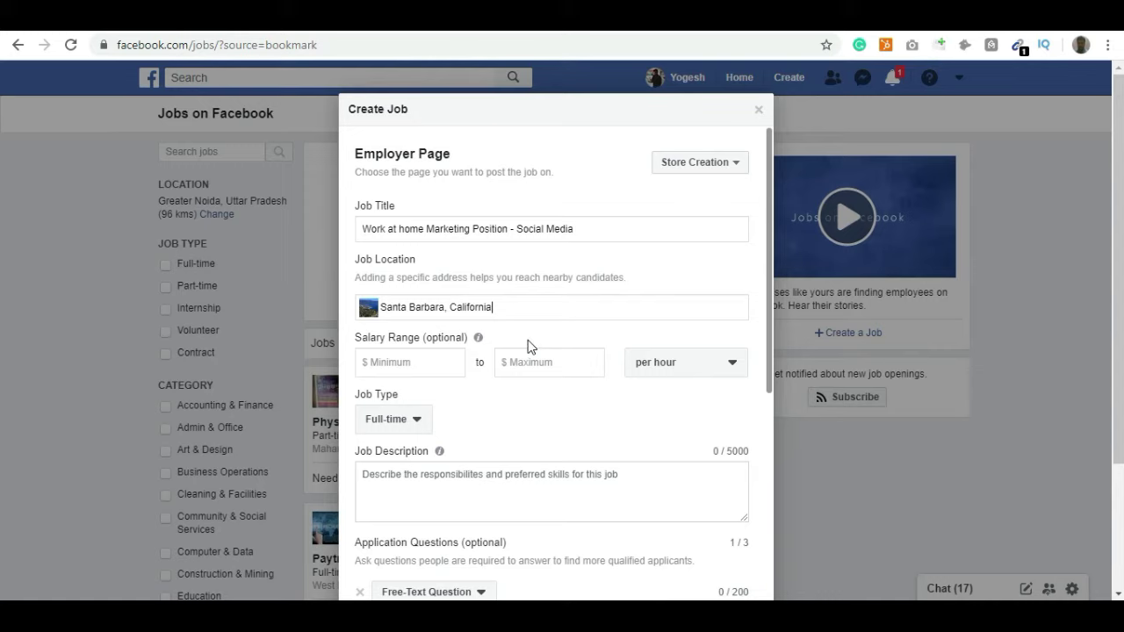
Step: Set the salary range from 0 to 18500 per hour, checking the amounts against the Word notes
left_click(403, 362)
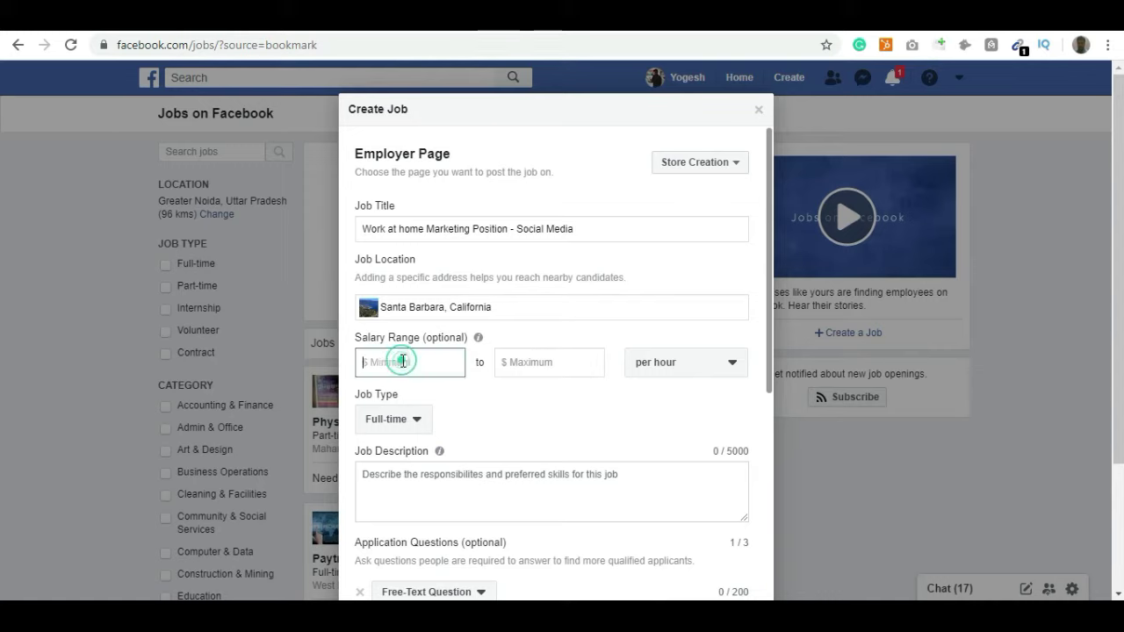
type("0")
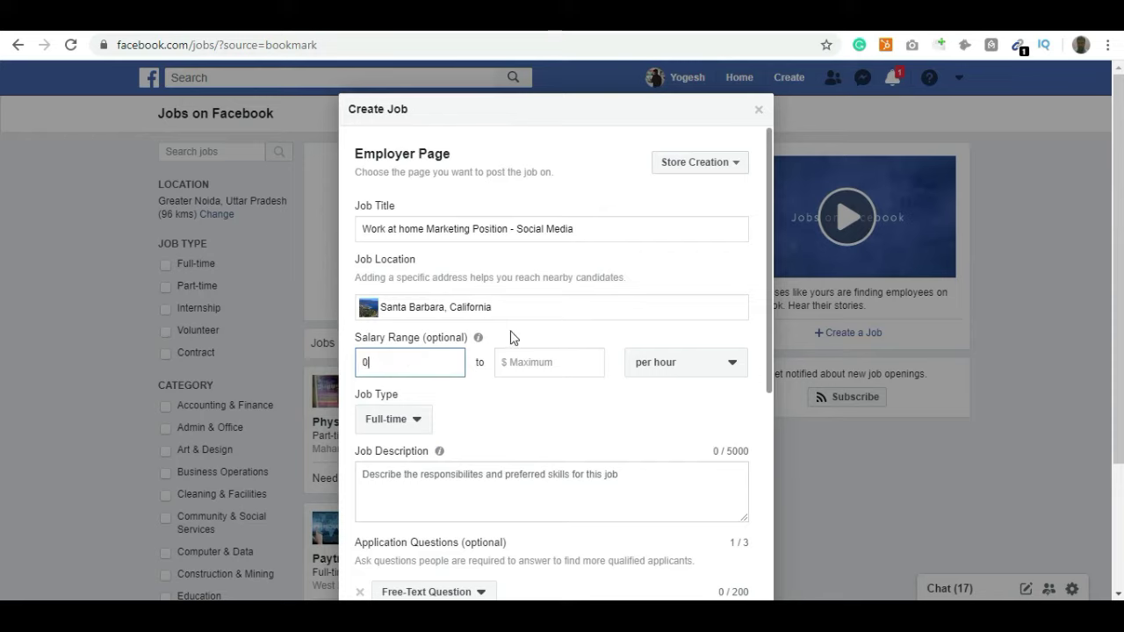
left_click(546, 362)
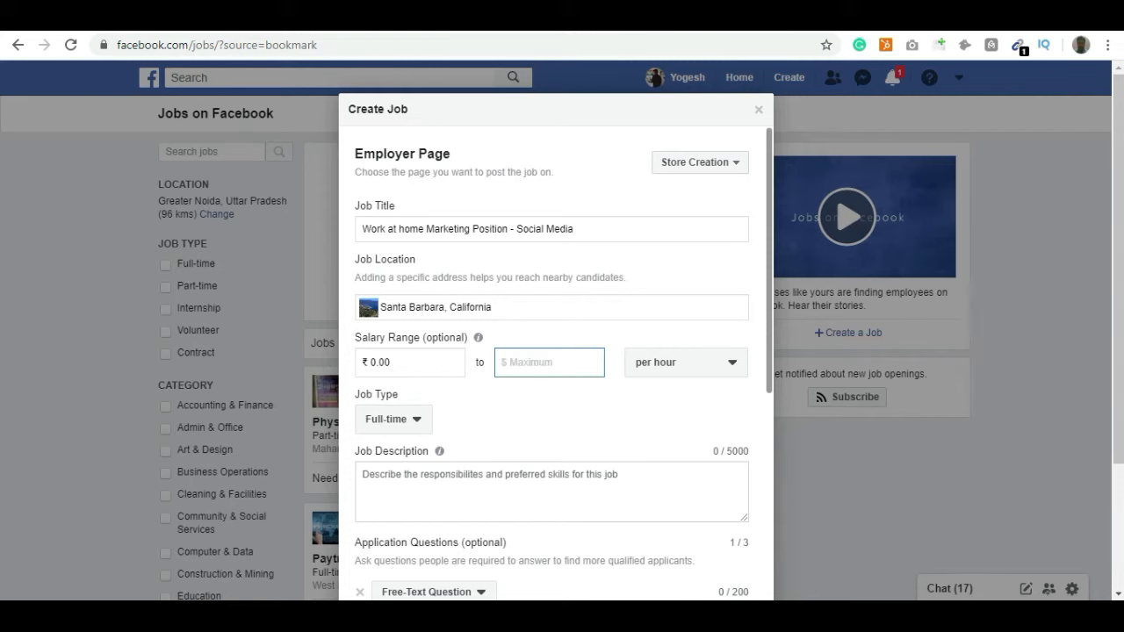
key("alt+Tab")
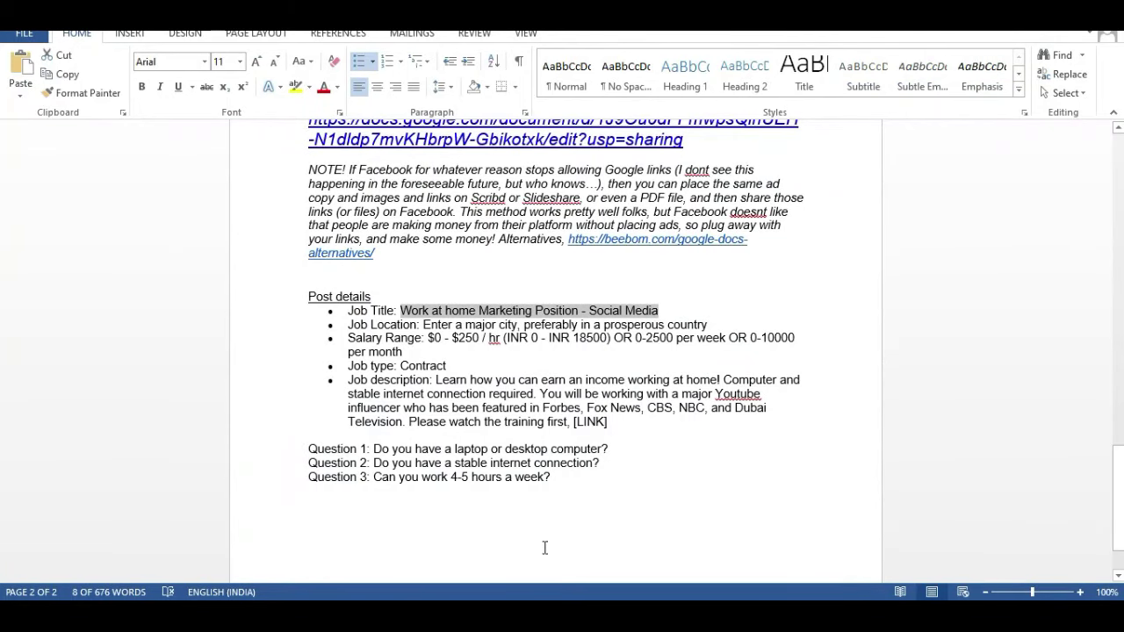
key("alt+Tab")
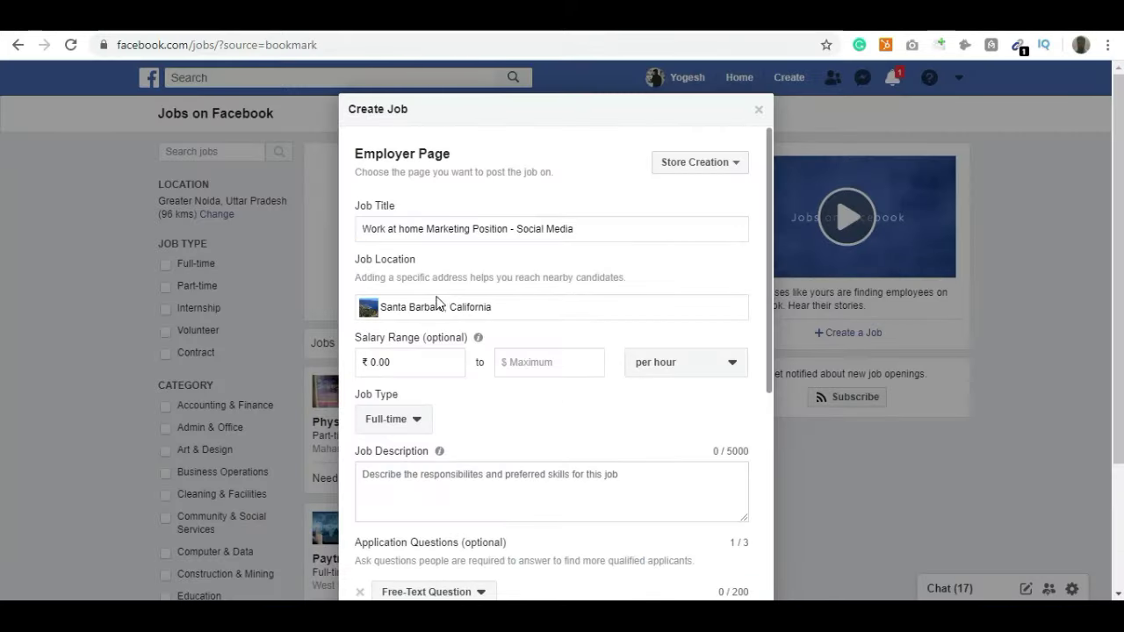
left_click(533, 370)
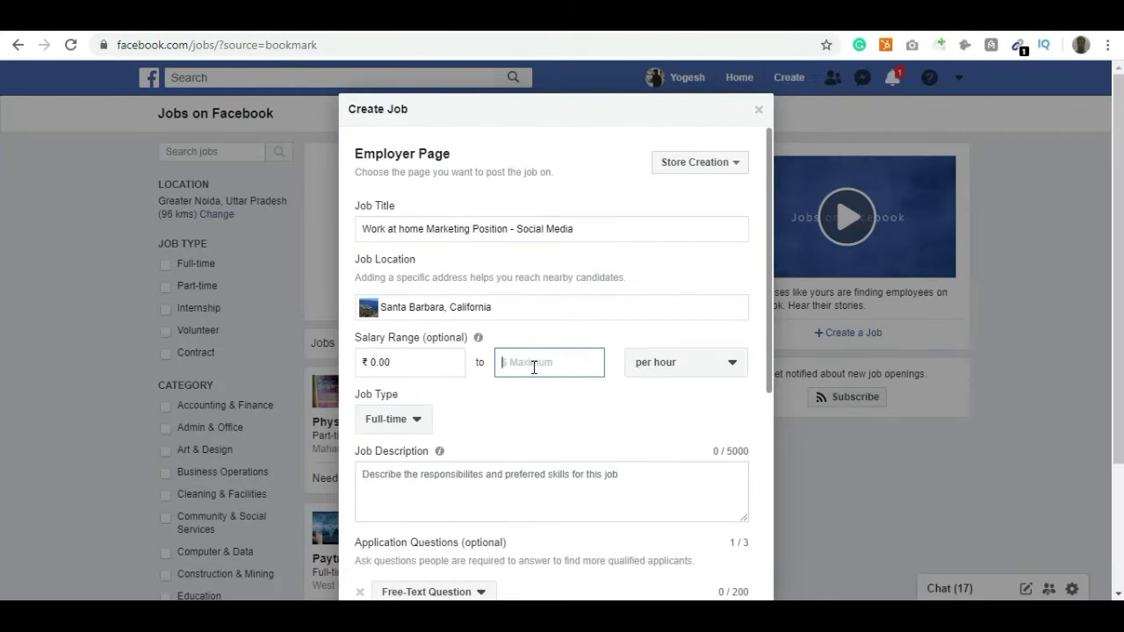
type("18500")
left_click(560, 421)
Step: Set the job type to Contract
scroll(465, 427, "down", 2)
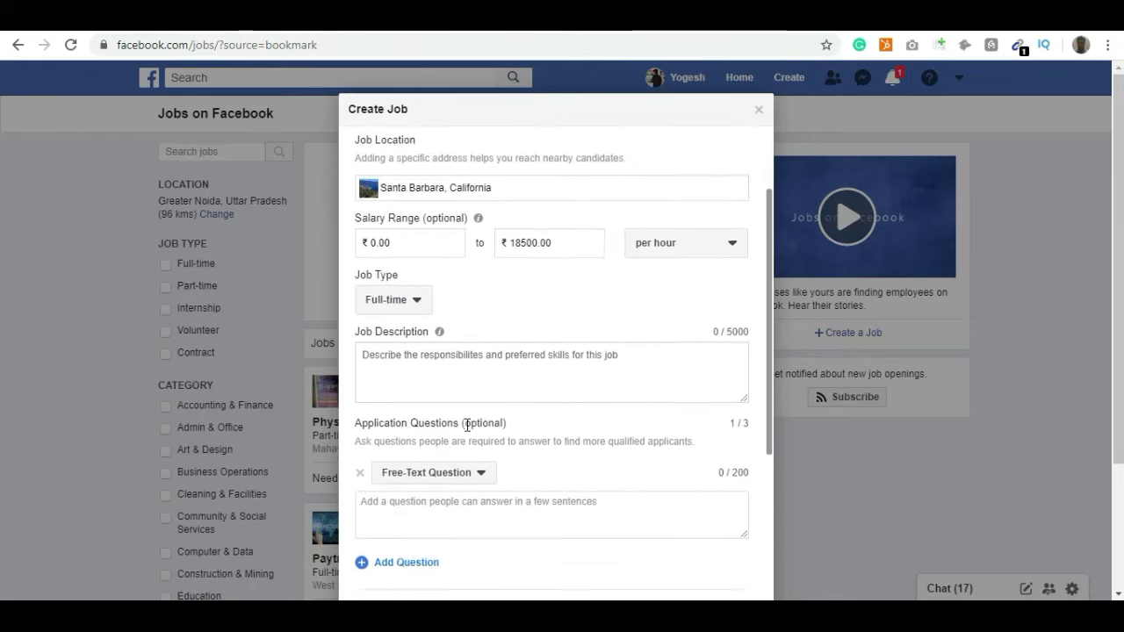
left_click(416, 261)
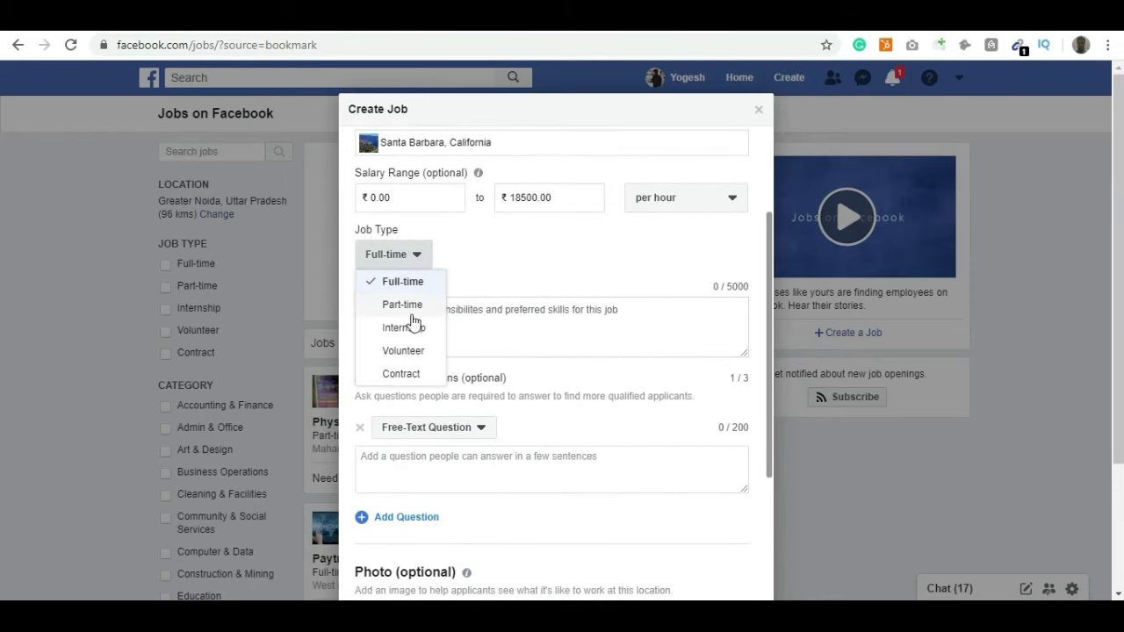
left_click(403, 377)
Step: Copy the job description, from "Learn how you can earn an income" through the [LINK] placeholder, in the Word notes
key("alt+Tab")
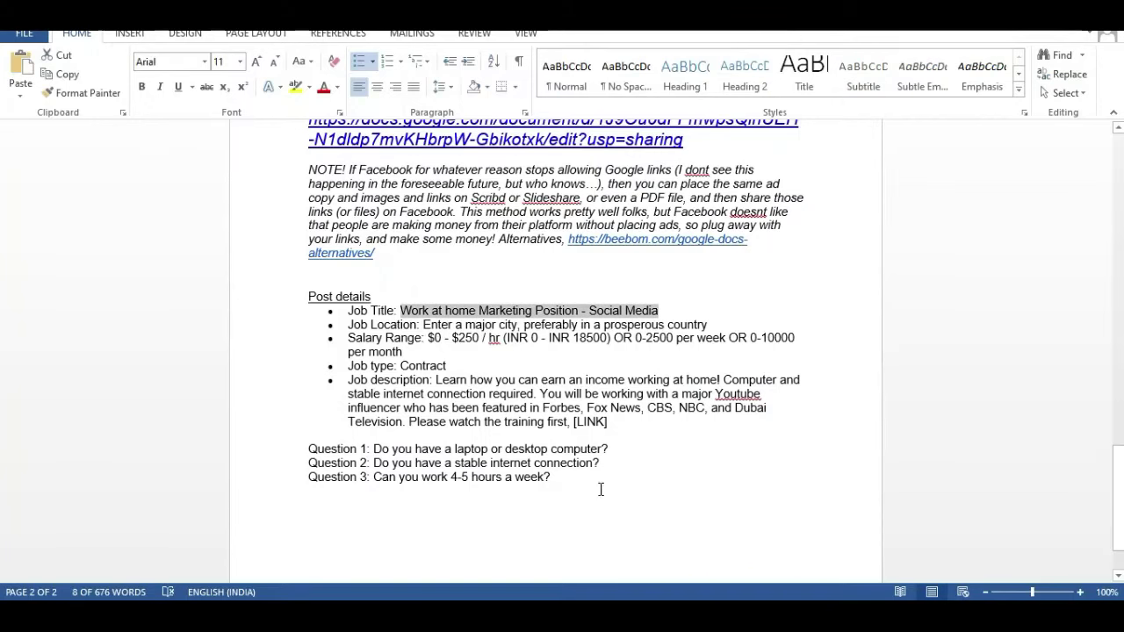
left_click(454, 357)
scroll(457, 351, "down", 1)
scroll(455, 352, "down", 1)
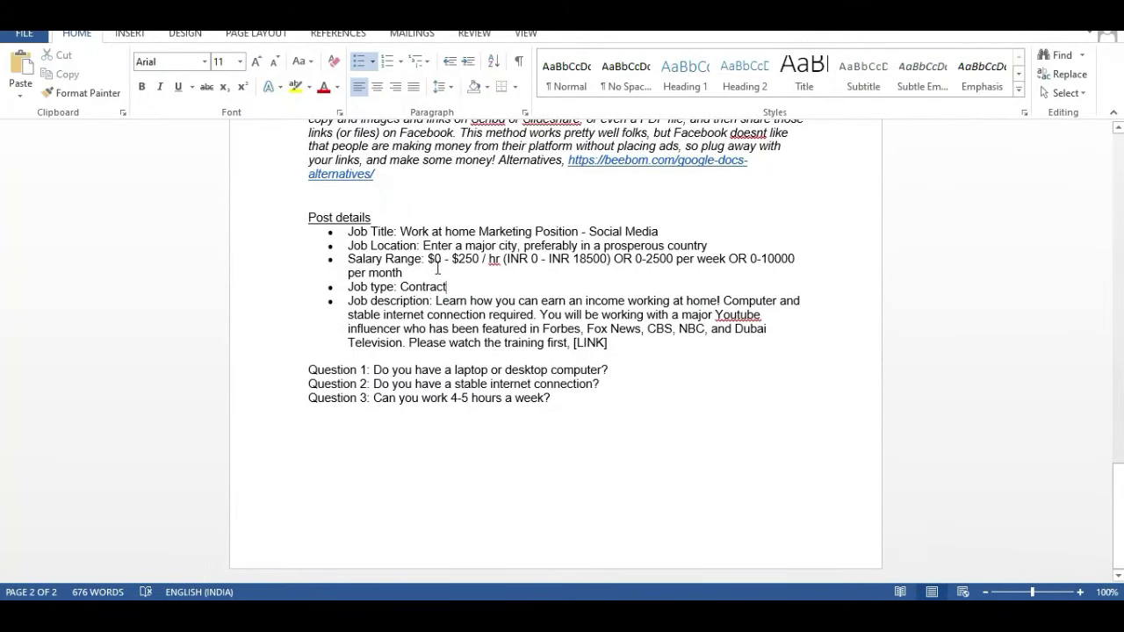
left_click_drag(424, 245, 604, 247)
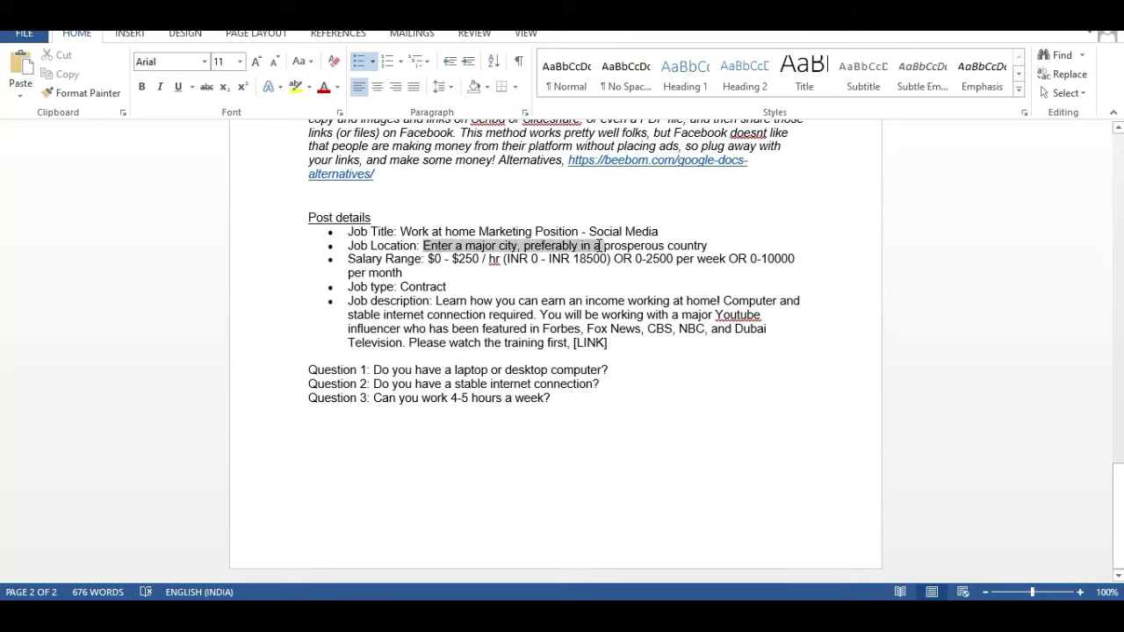
left_click(551, 279)
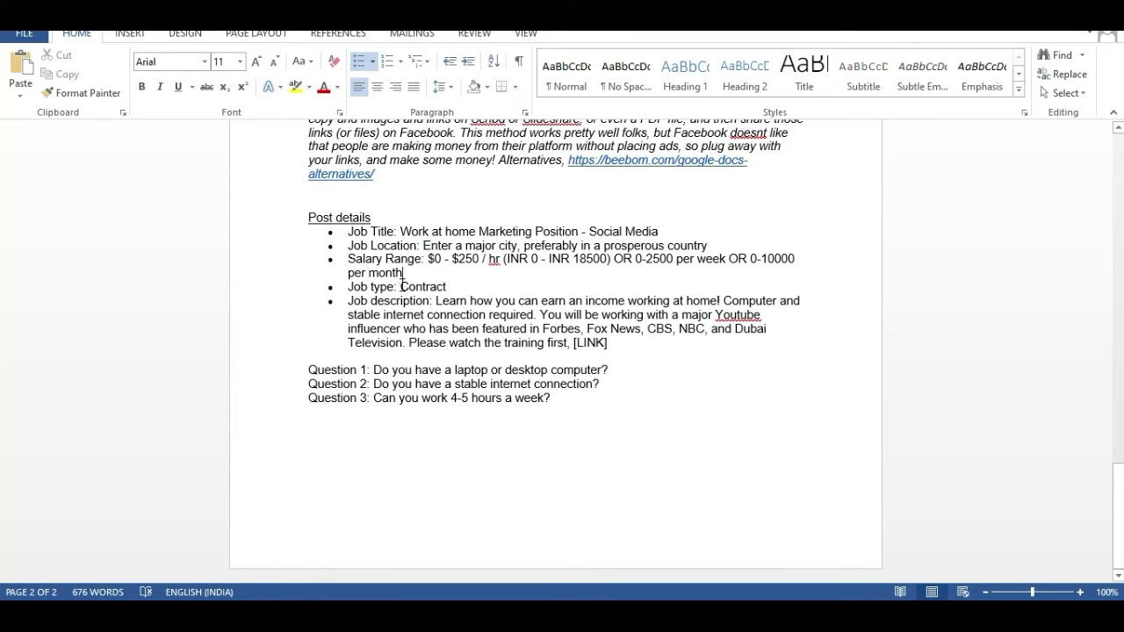
left_click_drag(435, 301, 600, 342)
right_click(550, 325)
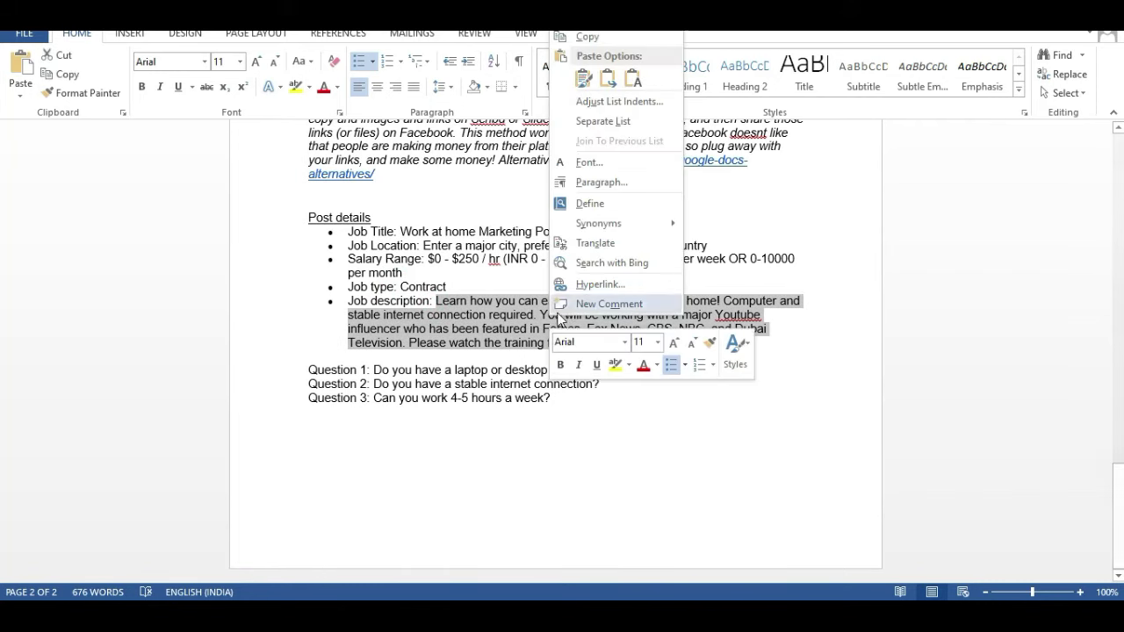
left_click(591, 38)
key("alt+Tab")
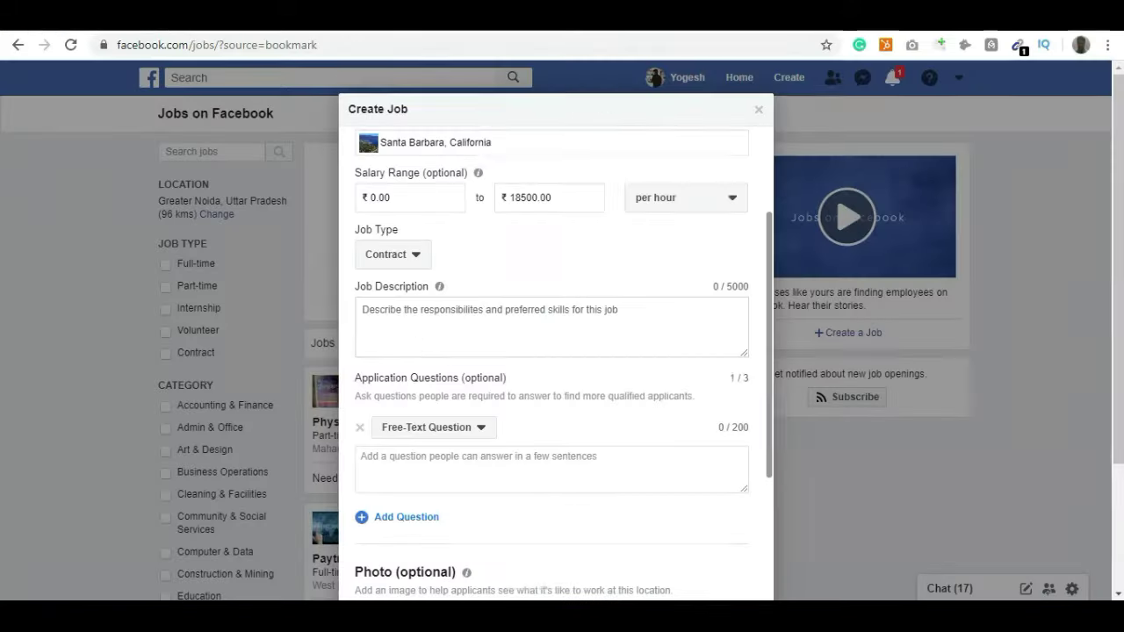
Step: Recopy the job description from the Word notes and paste it into the Facebook post's Job Description
right_click(418, 333)
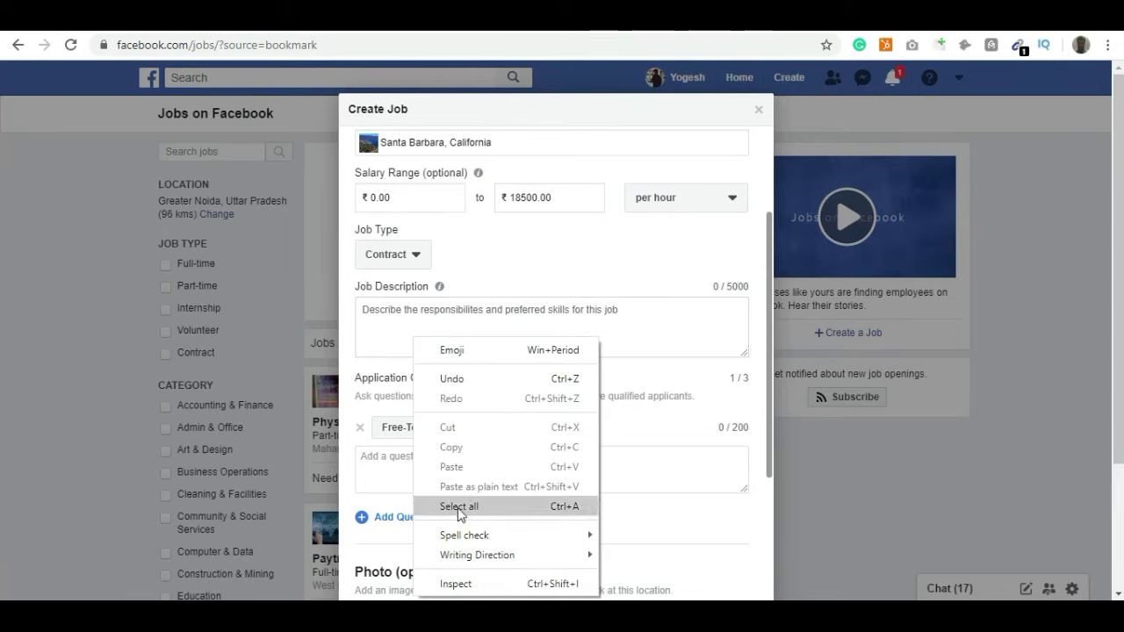
left_click(384, 320)
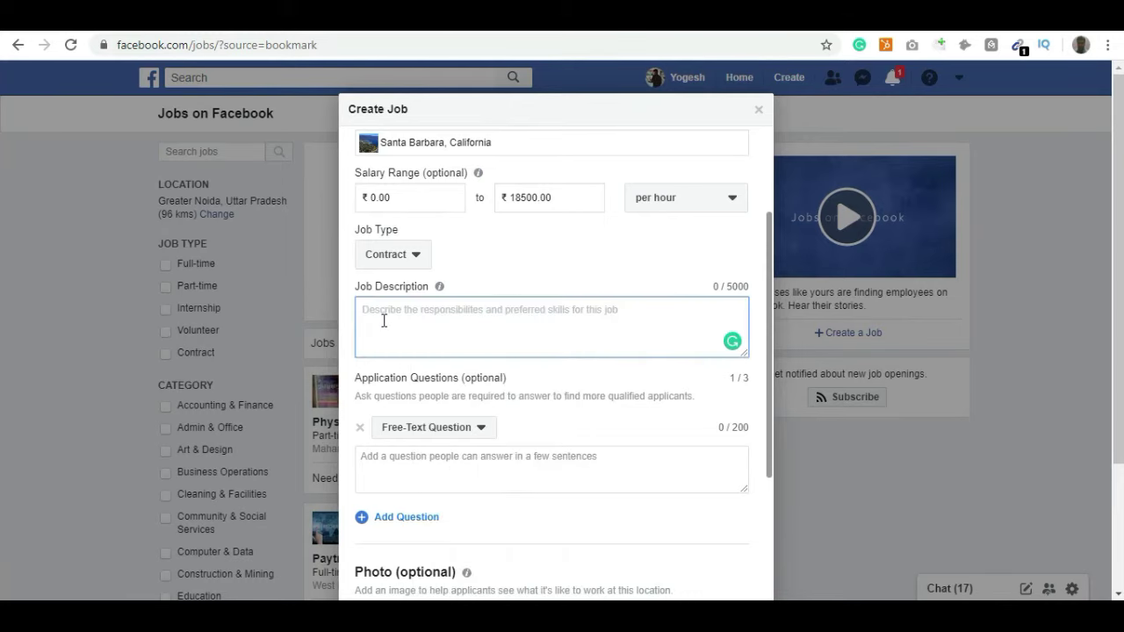
key("alt+Tab")
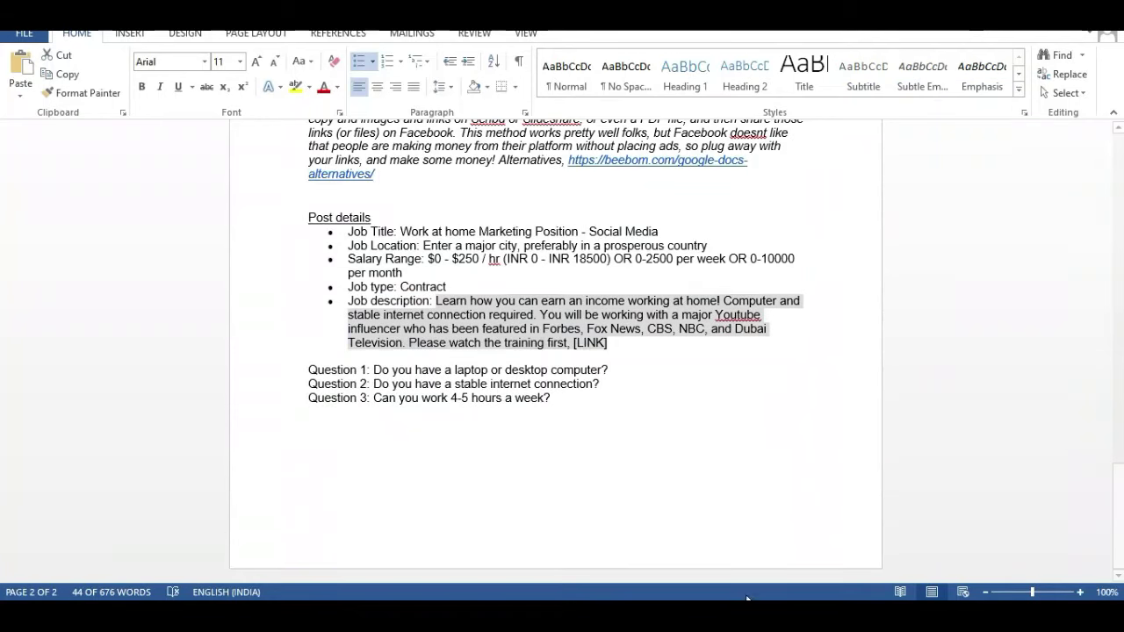
right_click(582, 351)
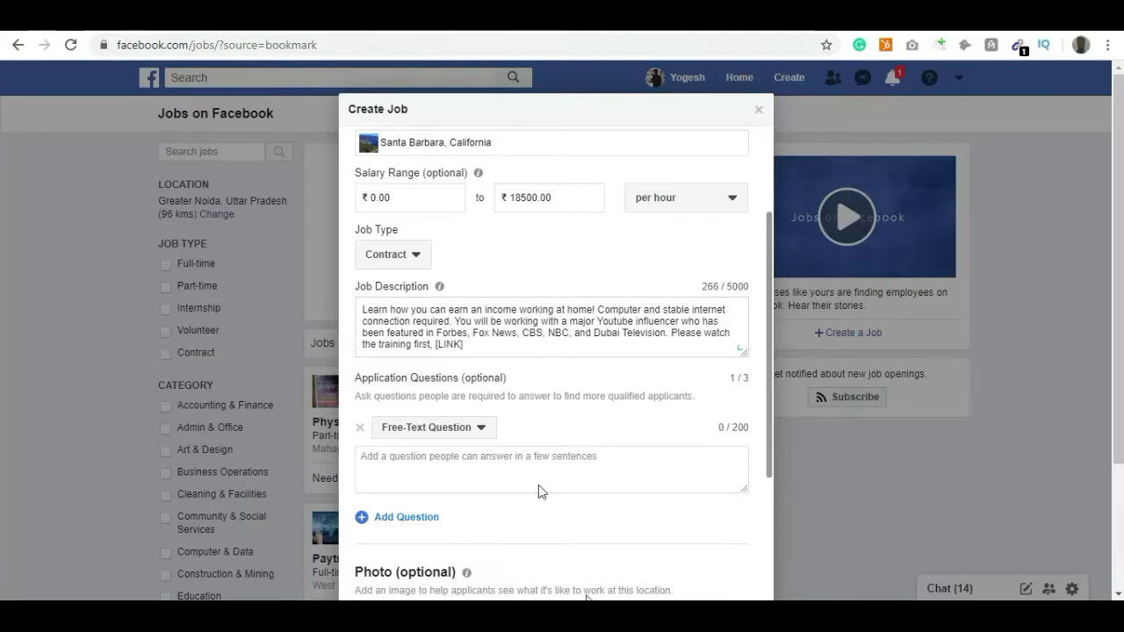
Step: Select the [LINK] placeholder in the job description and copy the Google Doc presell page link from the Word notes
left_click(468, 348)
left_click(475, 342)
left_click_drag(475, 343, 434, 348)
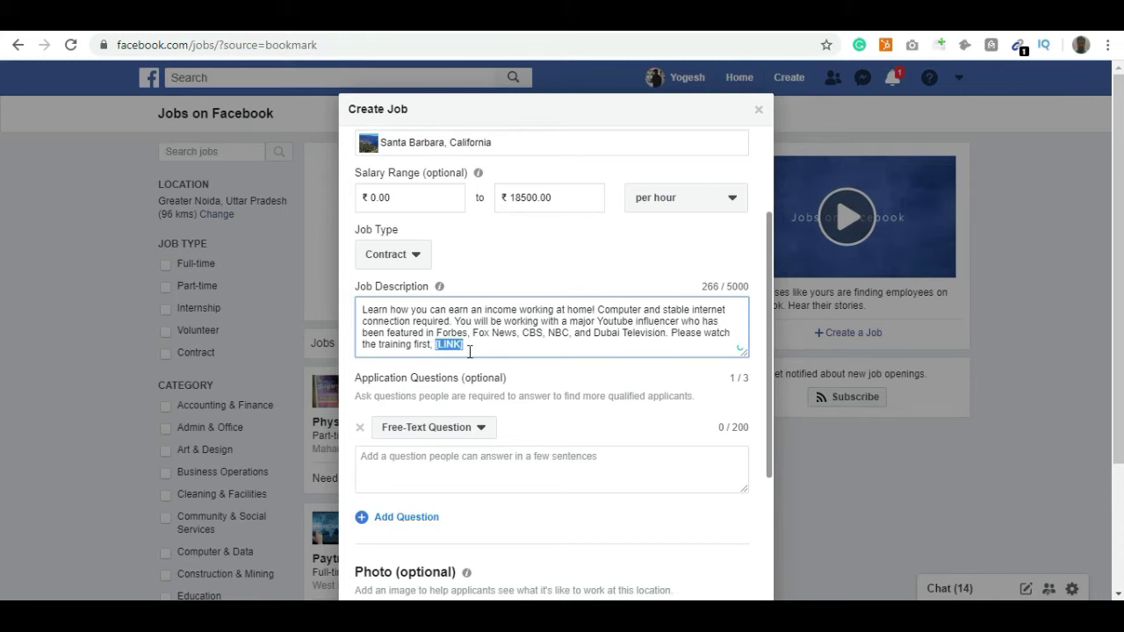
key("alt+Tab")
scroll(2, 436, "up", 4)
scroll(2, 437, "up", 6)
scroll(3, 401, "down", 2)
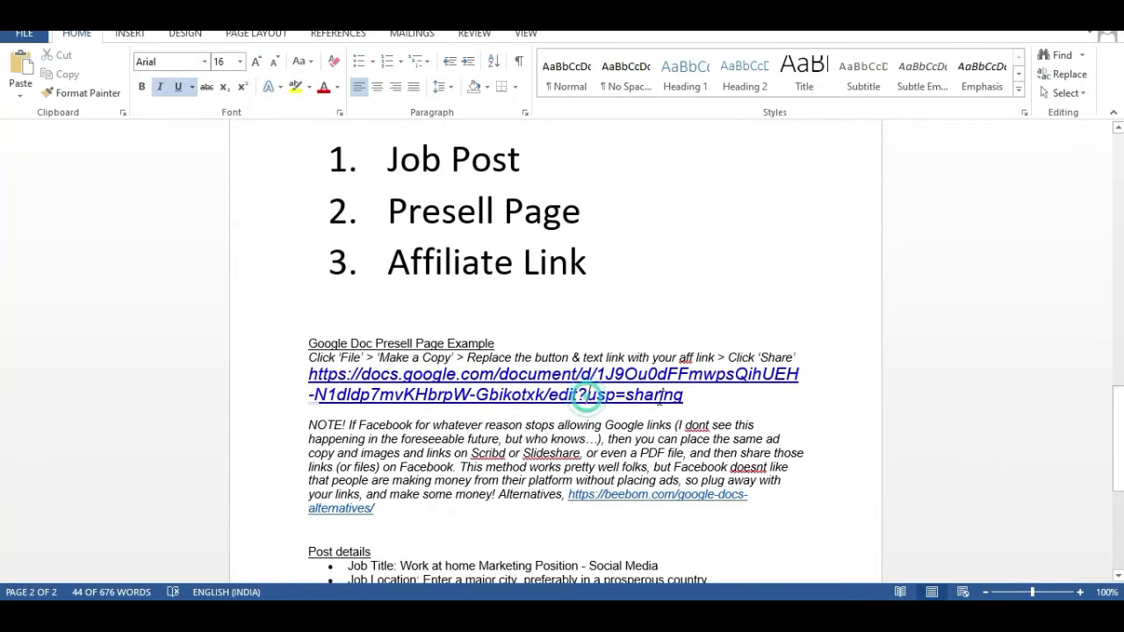
left_click_drag(684, 395, 315, 375)
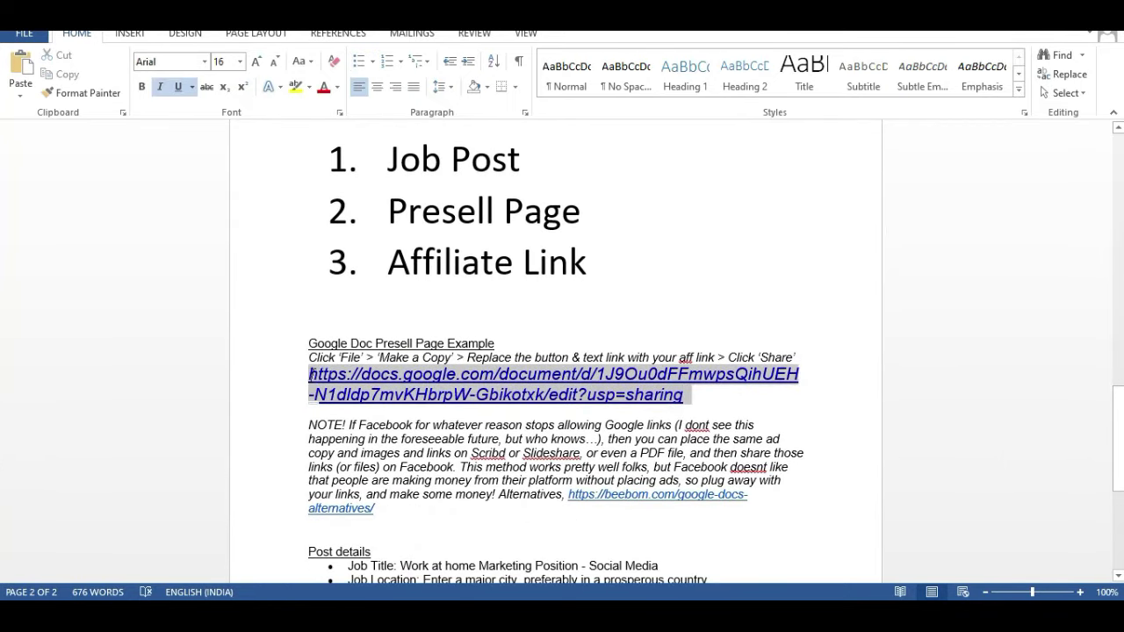
right_click(352, 383)
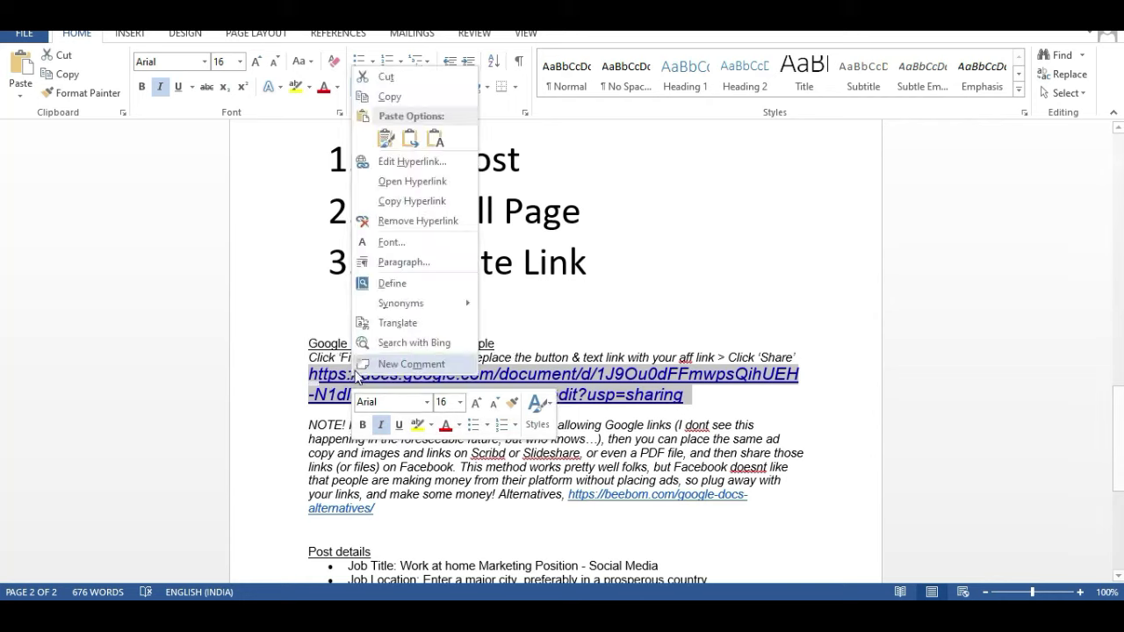
left_click(389, 95)
key("alt+Tab")
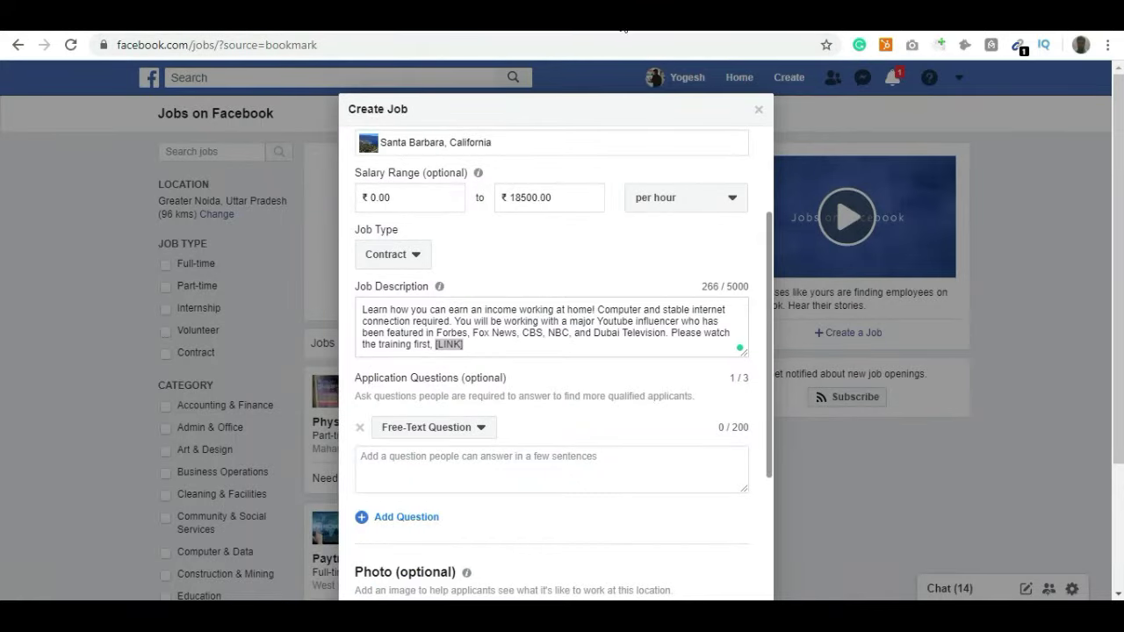
Step: Search Google for bitly in a new browser tab and open the Bitly site
key("ctrl+t")
type("bit")
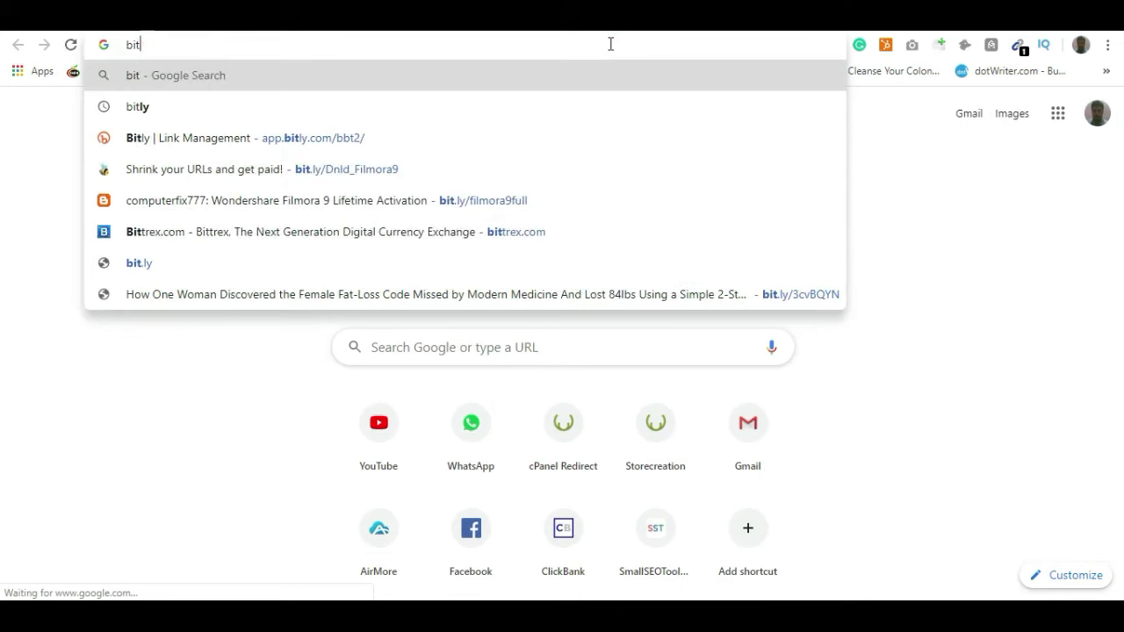
type("ly")
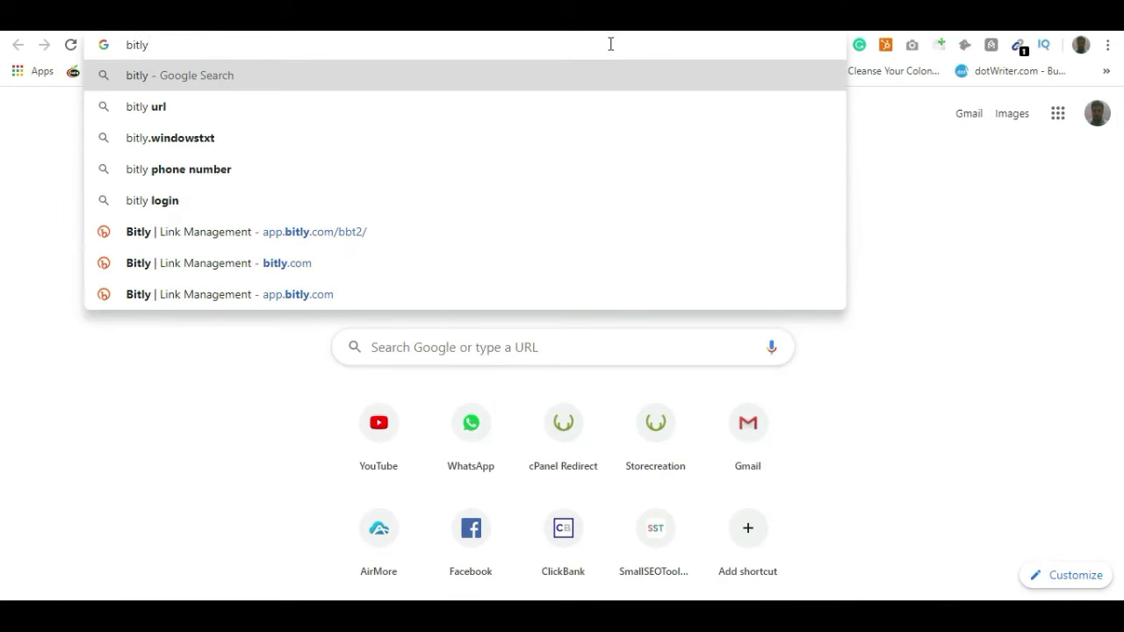
key("Return")
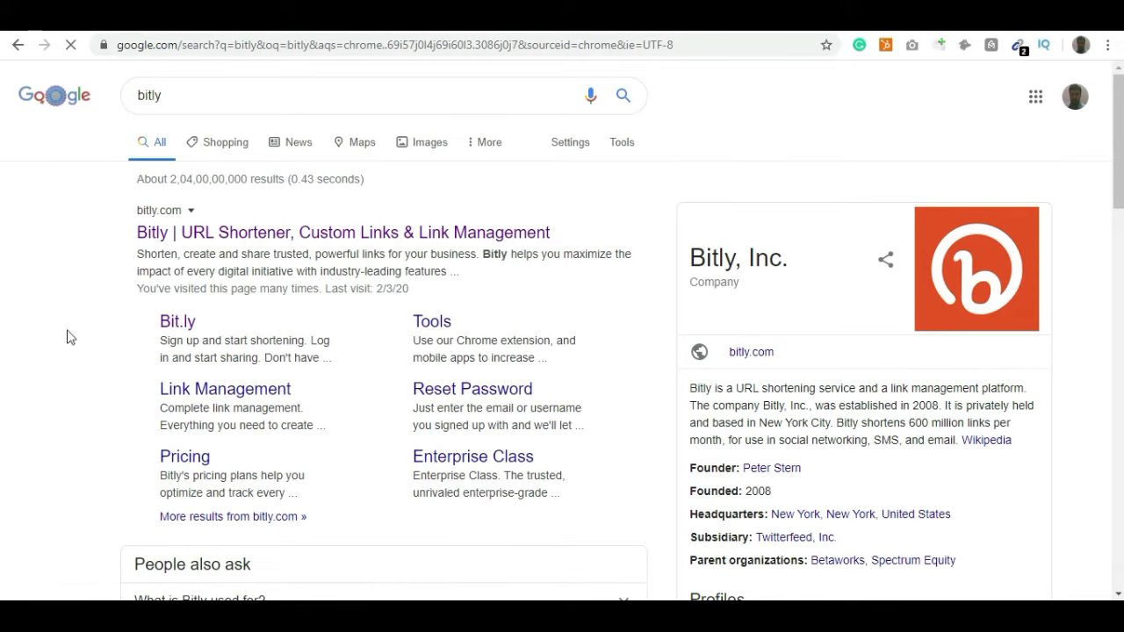
left_click(252, 235)
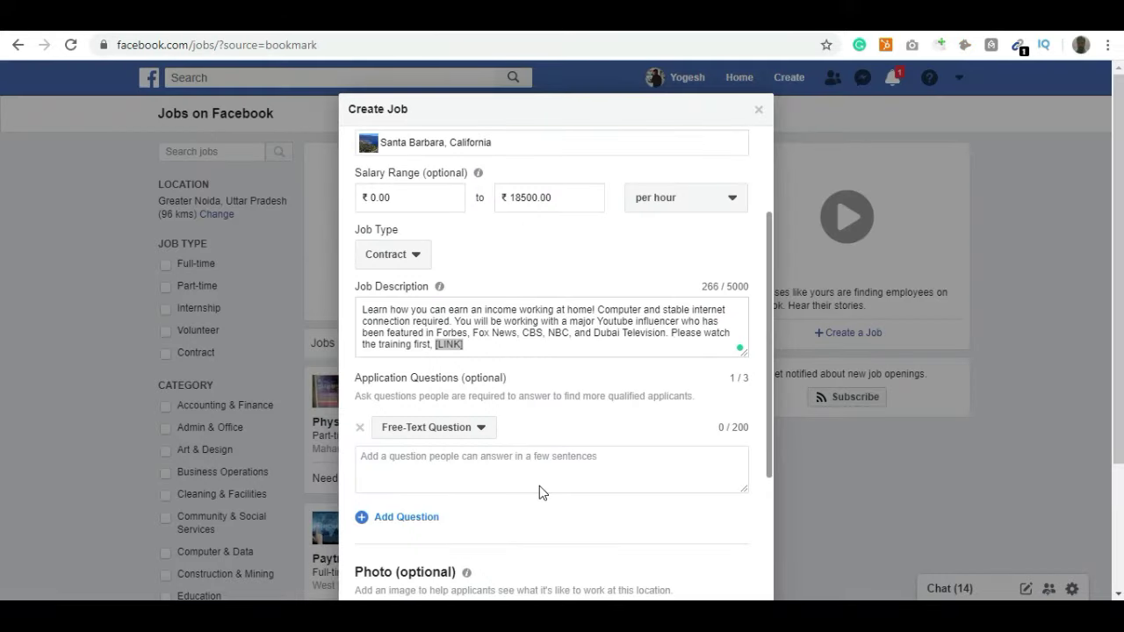
Step: Copy "Do you have a laptop or desktop computer?" from the Word notes into the Facebook post's first application question
scroll(665, 487, "down", 2)
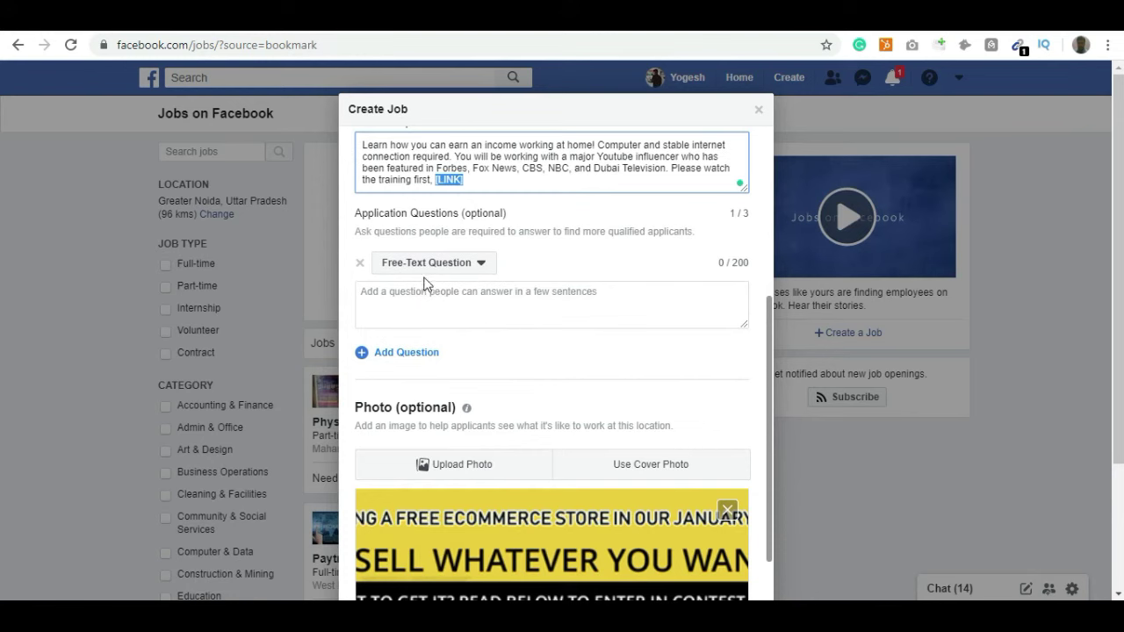
key("alt+Tab")
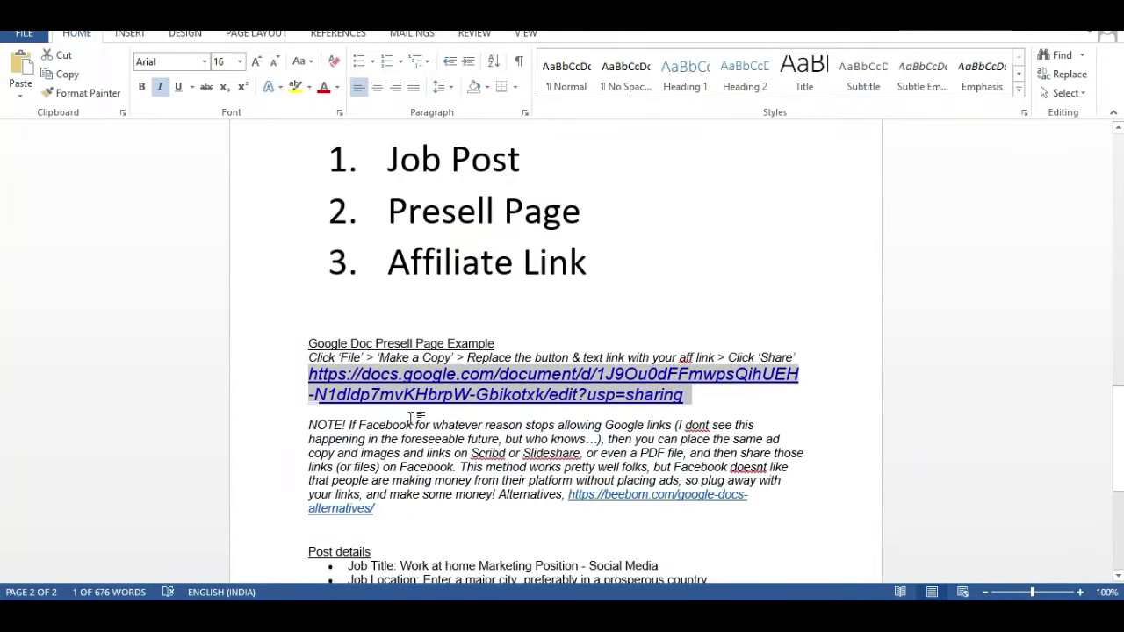
scroll(403, 442, "down", 4)
scroll(404, 442, "down", 3)
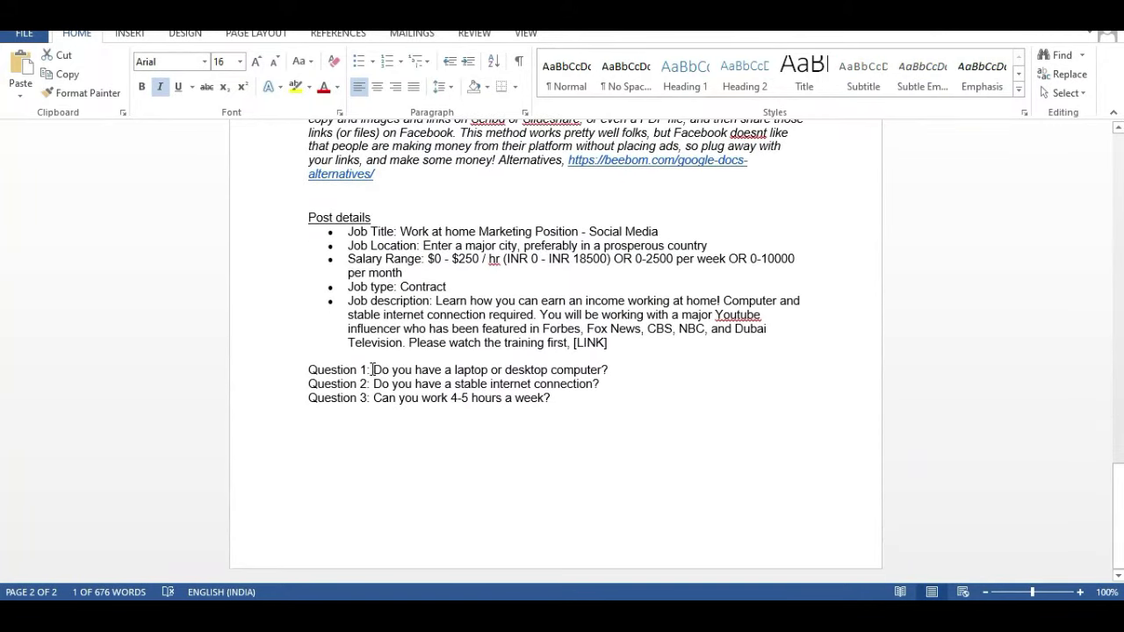
mouse_move(372, 370)
left_mouse_down()
mouse_move(604, 370)
mouse_move(374, 371)
left_mouse_up()
right_click(546, 372)
key("Escape")
right_click(385, 373)
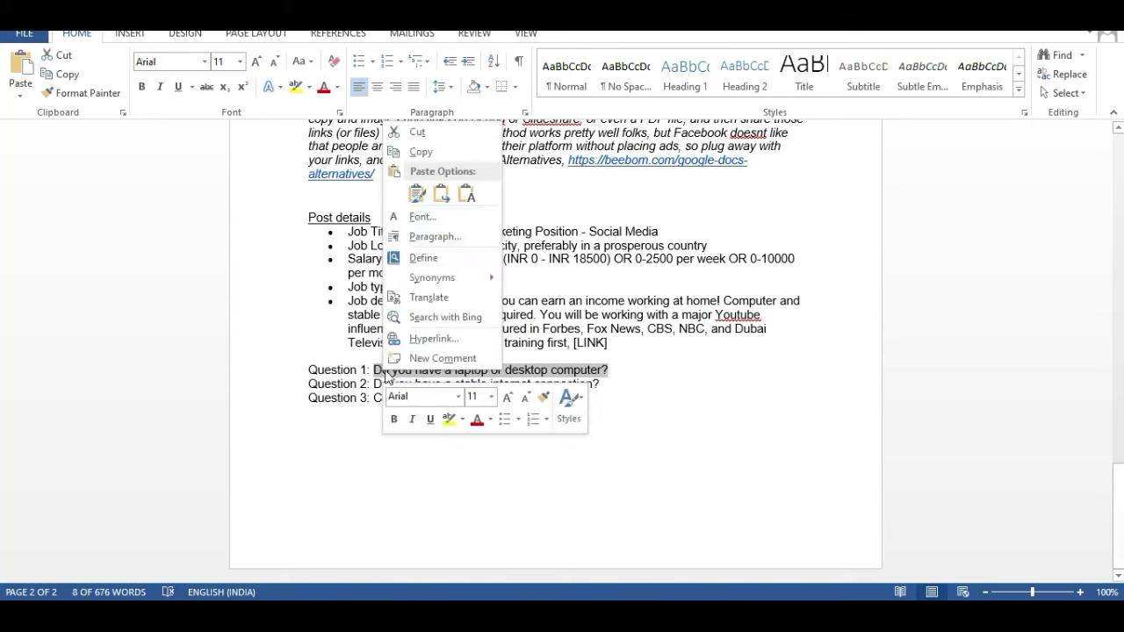
left_click(414, 152)
key("alt+Tab")
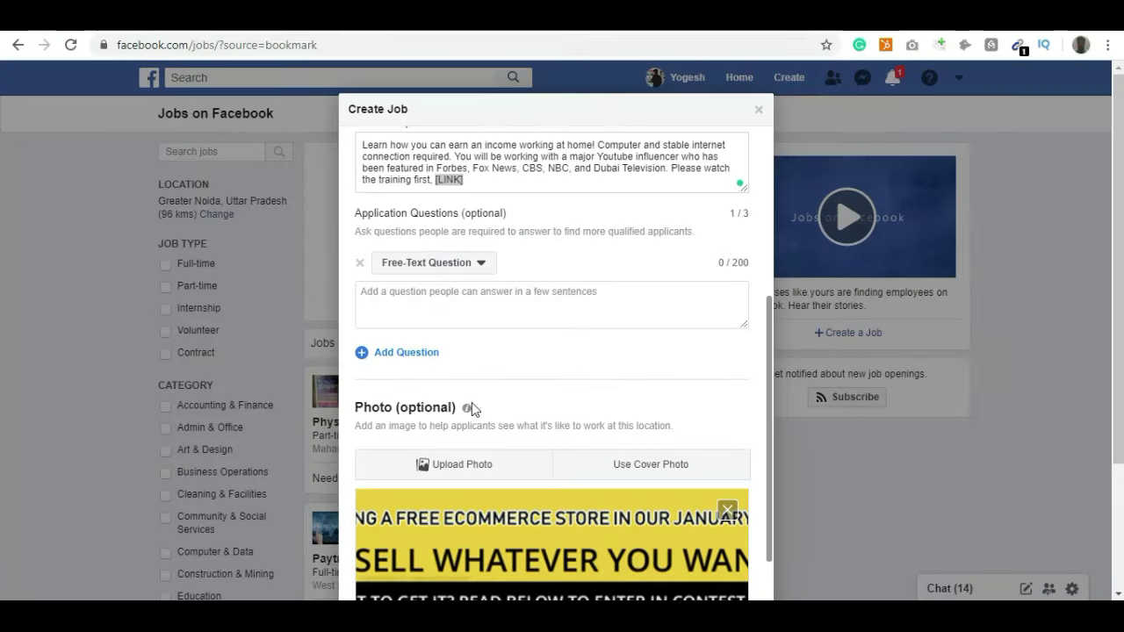
left_click(410, 300)
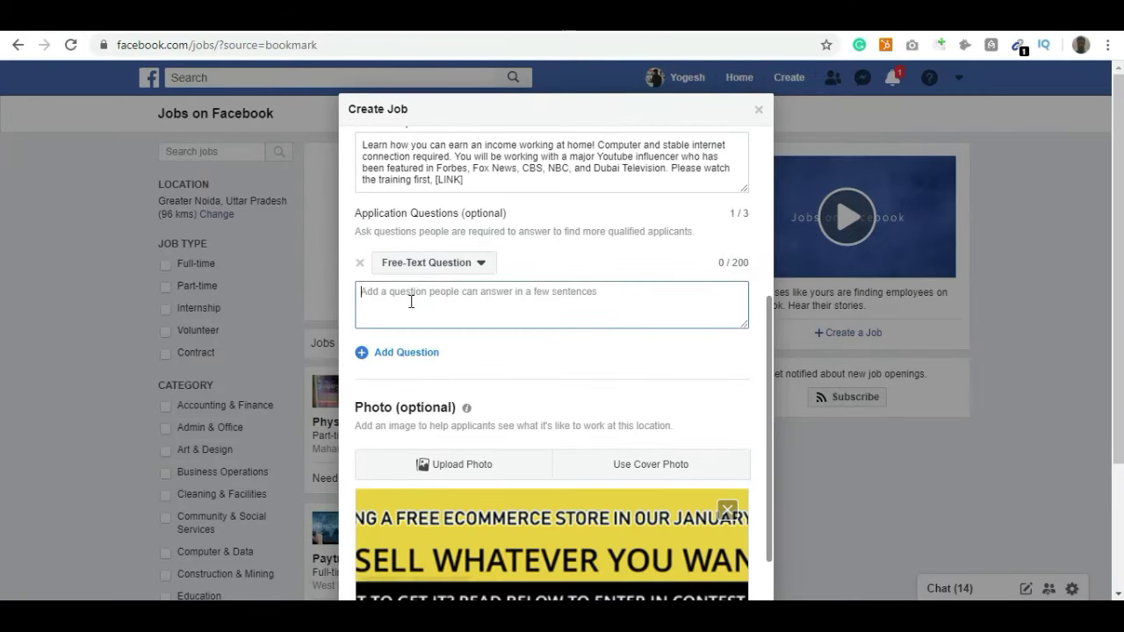
key("ctrl+v")
Step: Add a second free-text application question with "Do you have a stable internet connection?" copied from the Word notes
key("alt+Tab")
left_click_drag(373, 384, 600, 384)
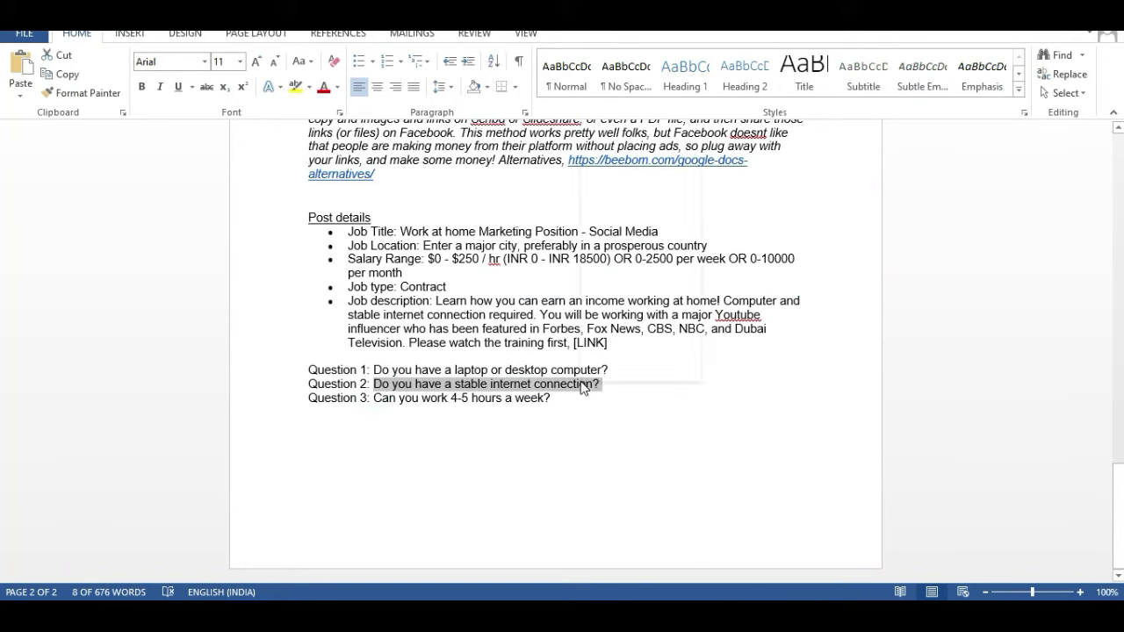
right_click(585, 383)
left_click(619, 165)
key("alt+Tab")
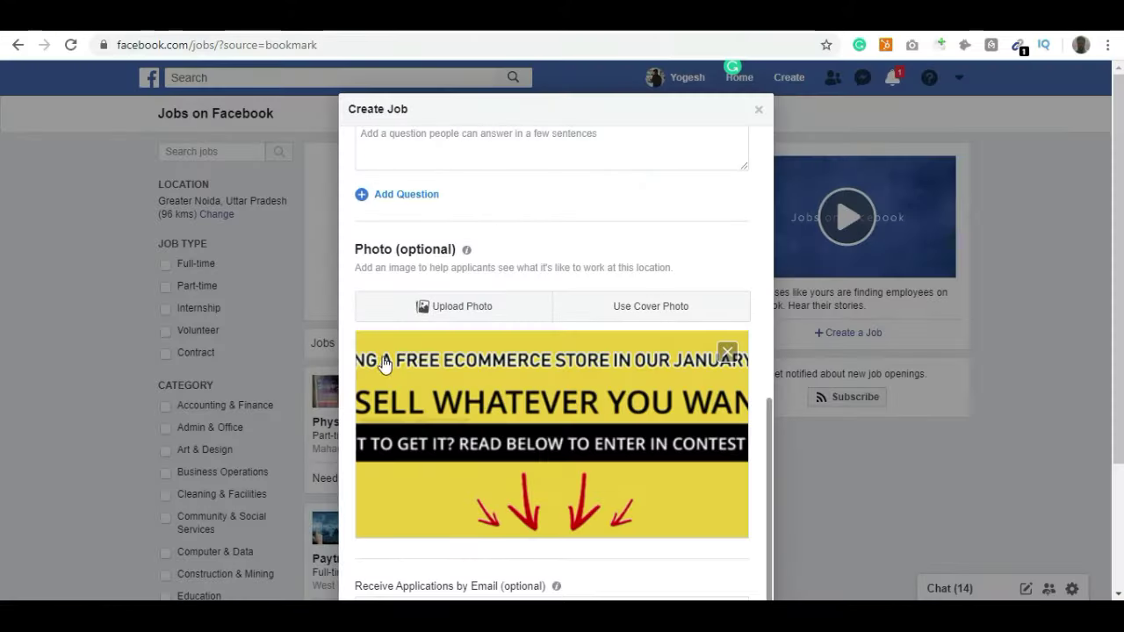
left_click(407, 194)
key("ctrl+v")
Step: Add "Can you work 4-5 hours a week?" from the Word notes as the third free-text application question
key("alt+Tab")
left_click_drag(375, 397, 551, 400)
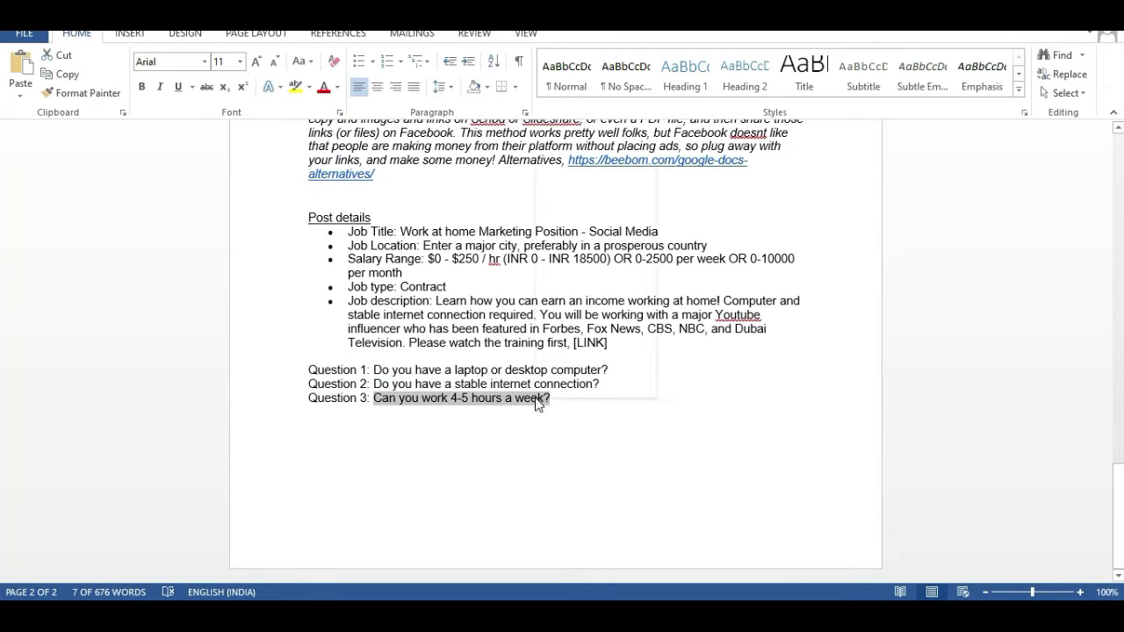
right_click(538, 404)
left_click(569, 182)
key("alt+Tab")
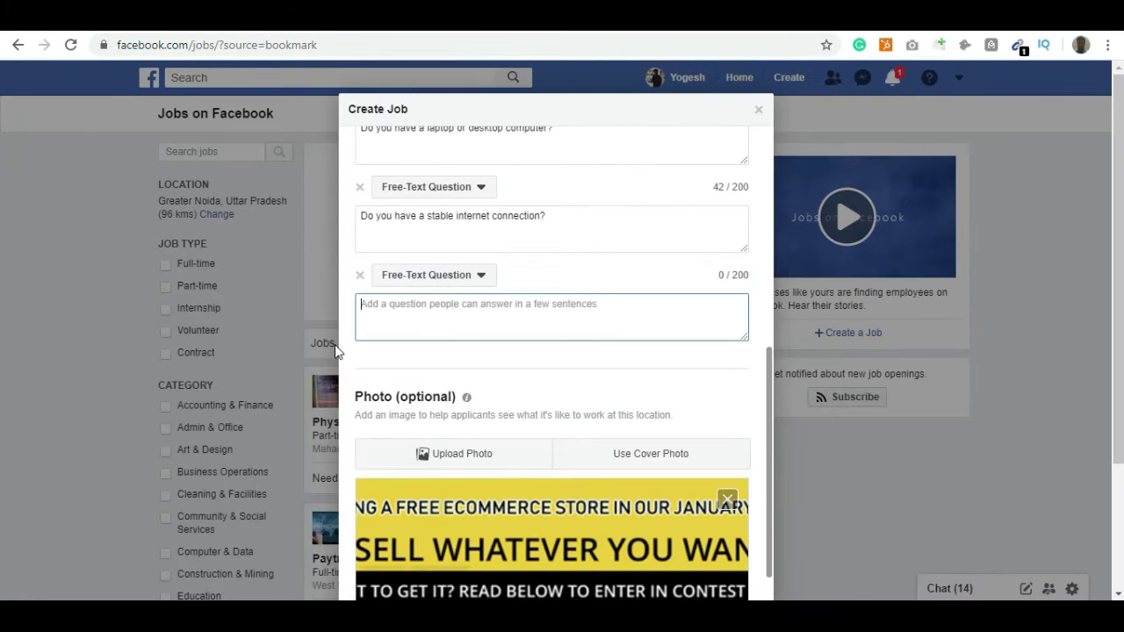
key("ctrl+v")
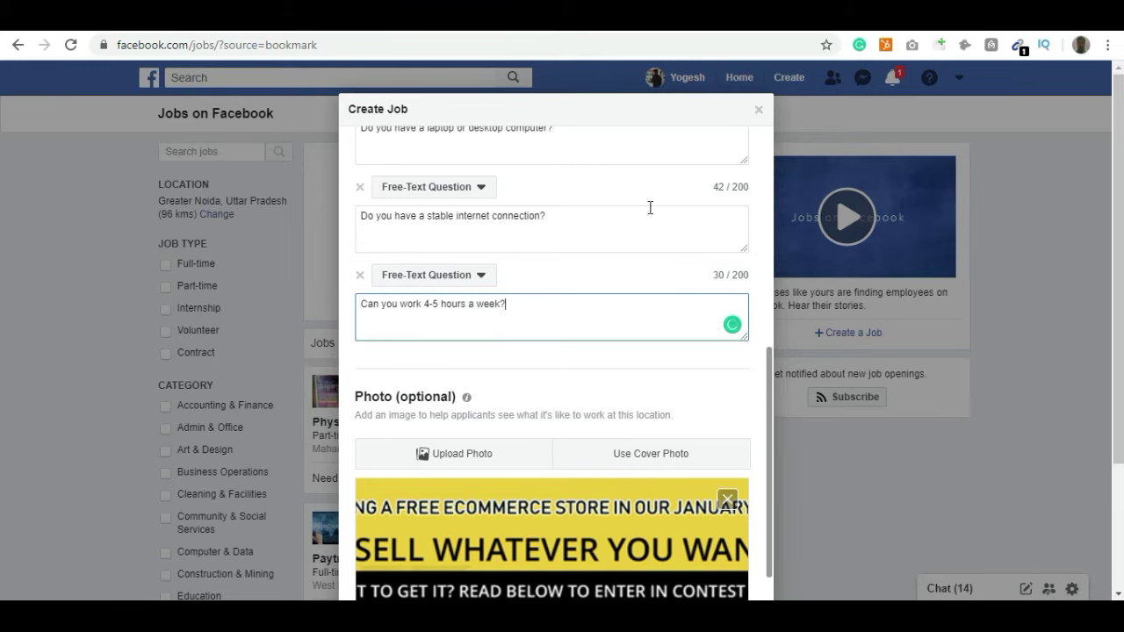
Step: Switch to the Bitly dashboard and start creating a new bit.ly link
scroll(557, 285, "up", 5)
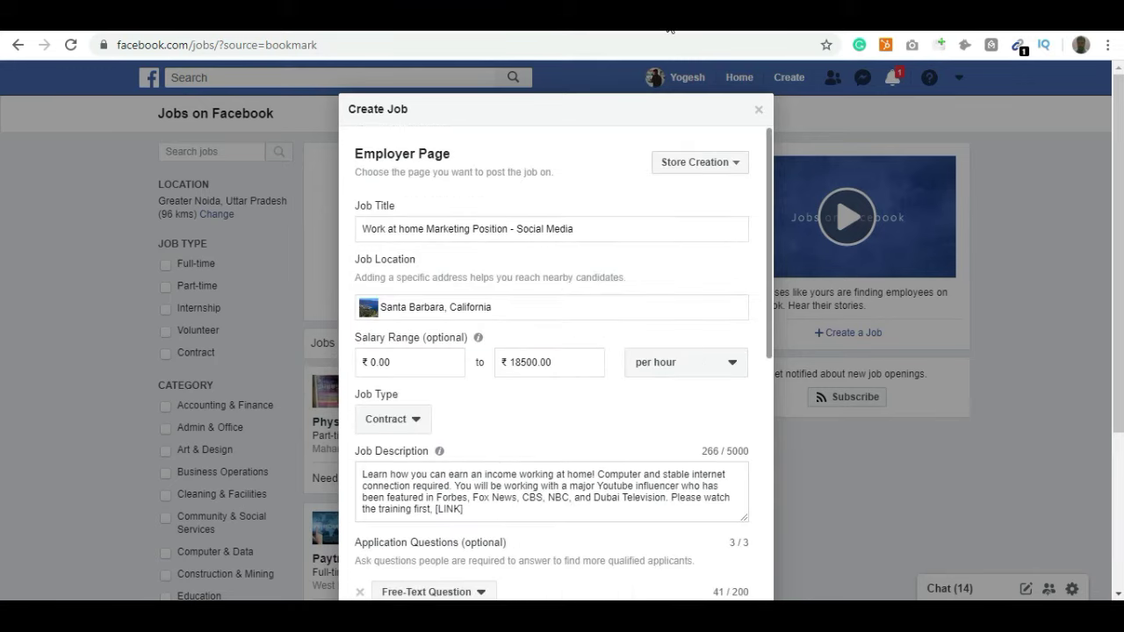
left_click(669, 28)
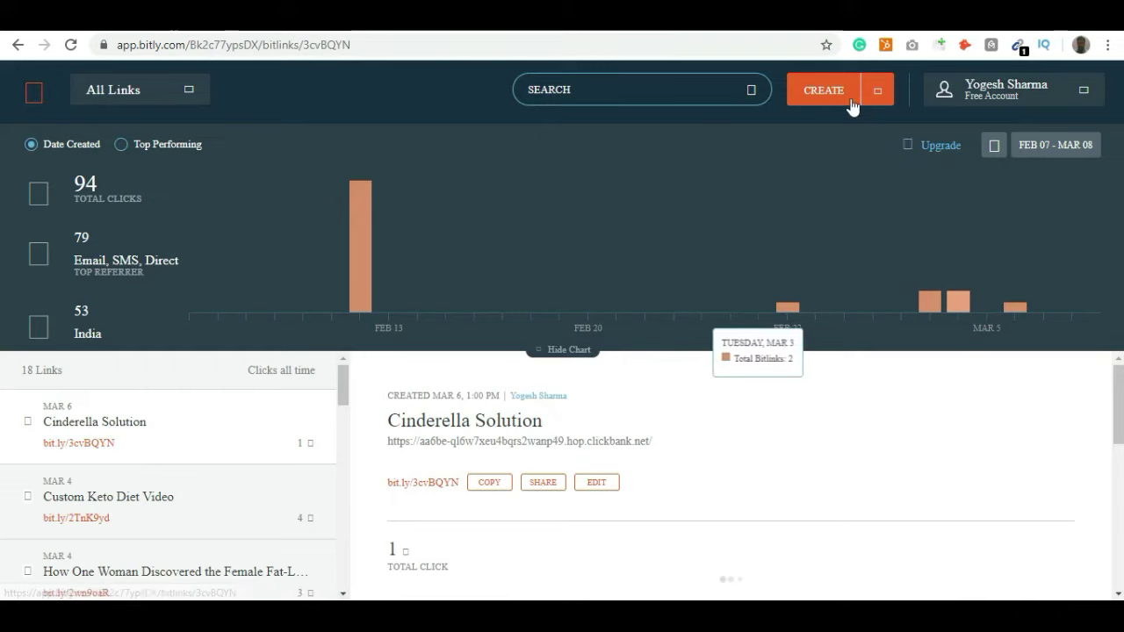
left_click(826, 89)
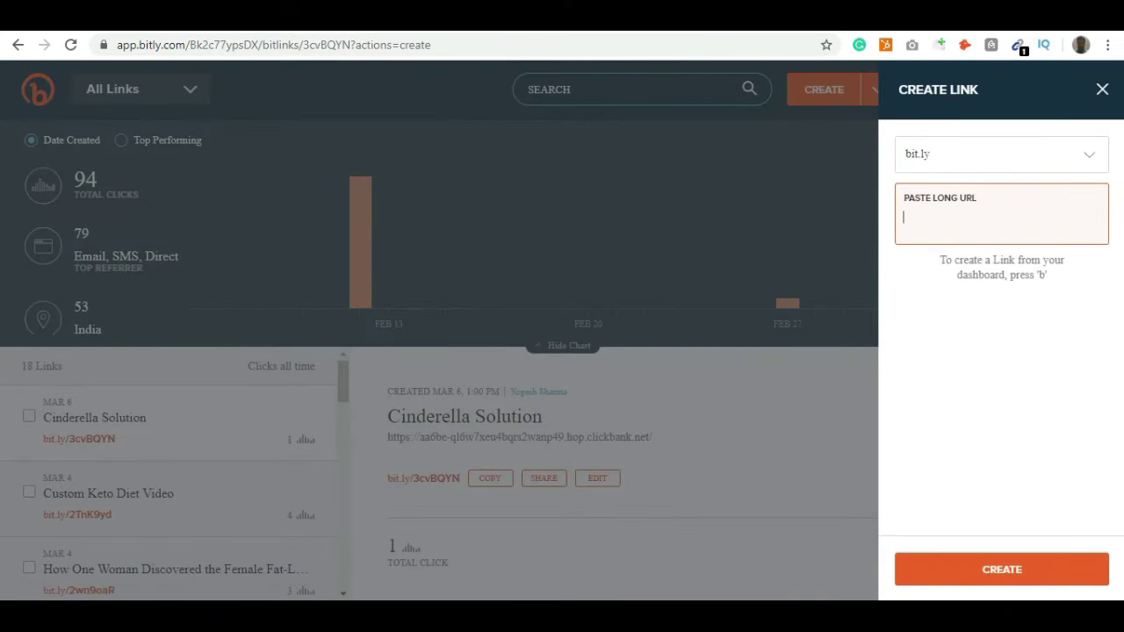
Step: Copy the full Google Doc presell page example link from the Word notes
key("alt+Tab")
scroll(705, 406, "up", 6)
left_click_drag(693, 379, 332, 358)
right_click(332, 358)
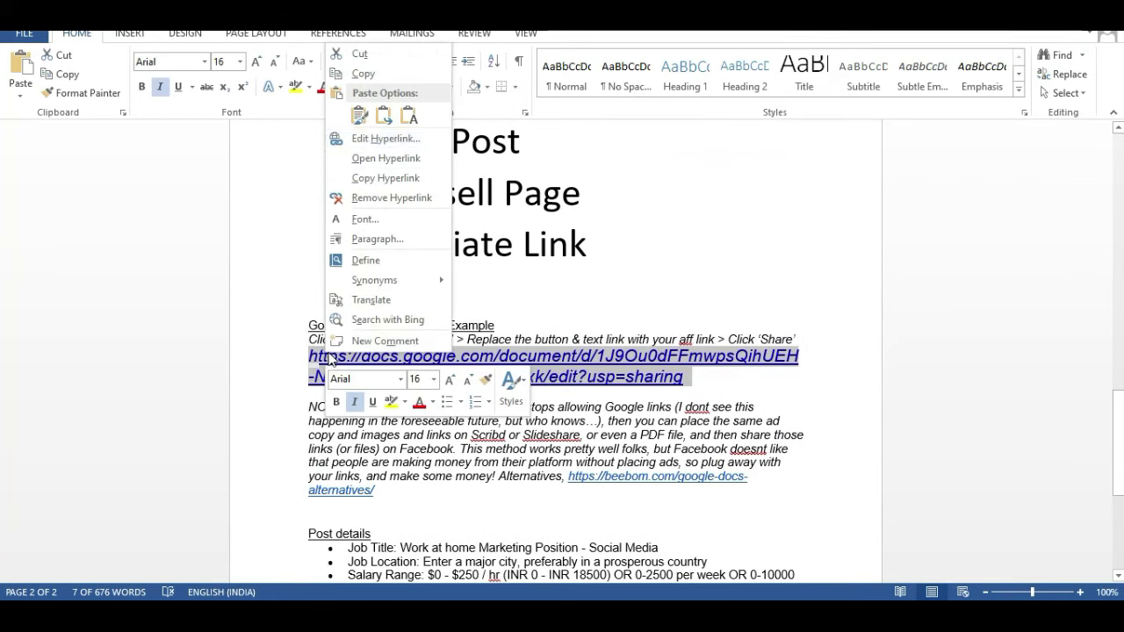
left_click(362, 74)
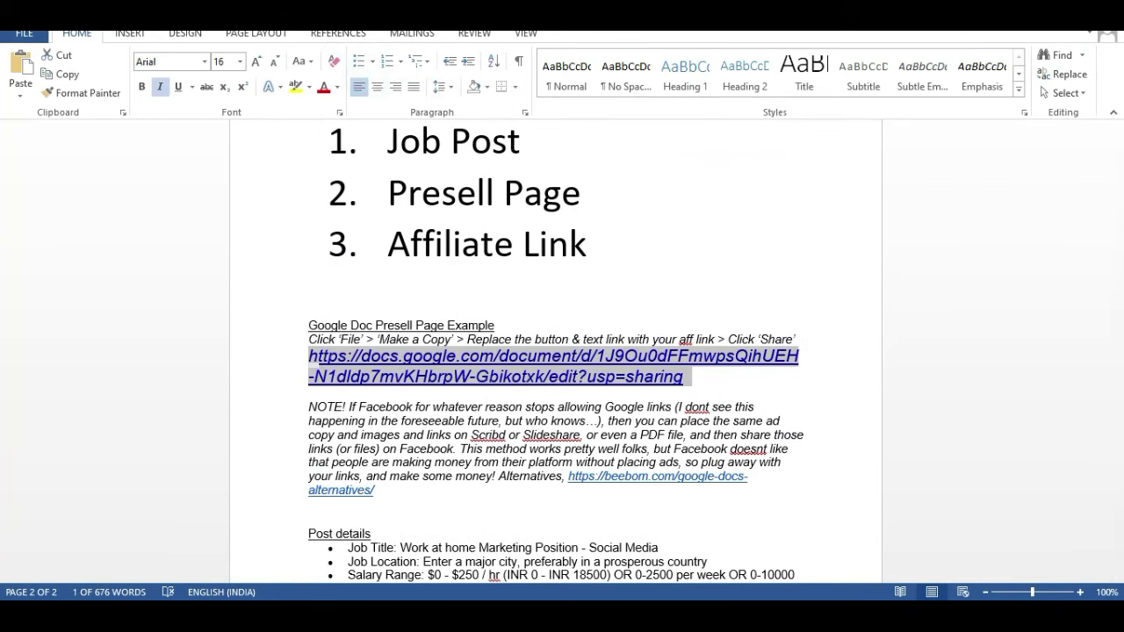
Step: Create a bit.ly link in Bitly from the copied Google Doc presell page URL
key("alt+Tab")
key("ctrl+v")
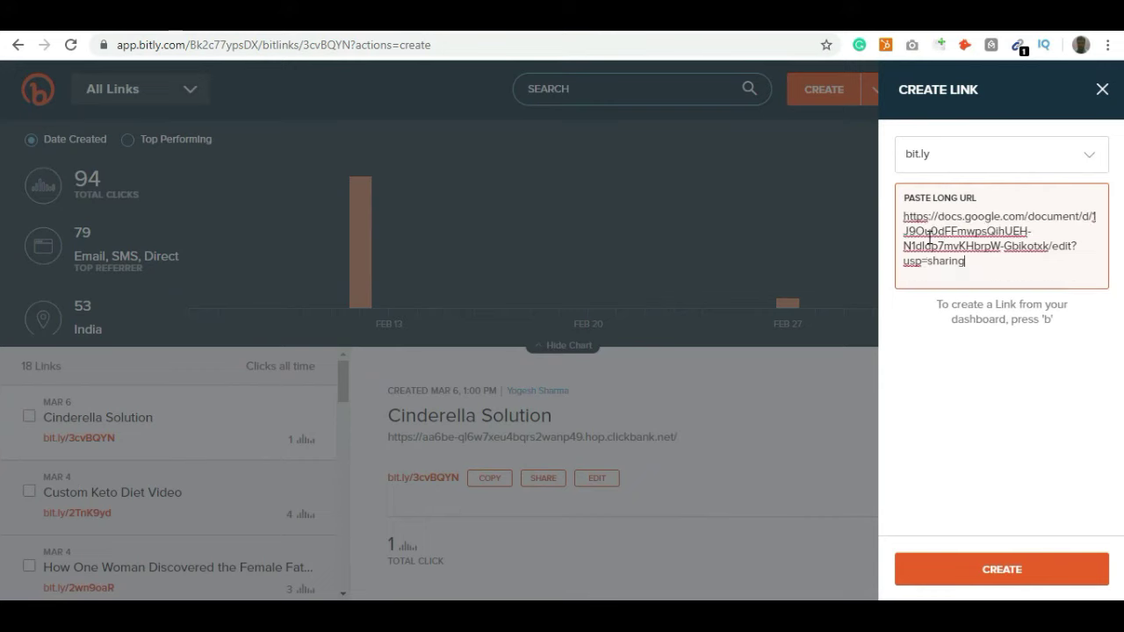
left_click(1023, 577)
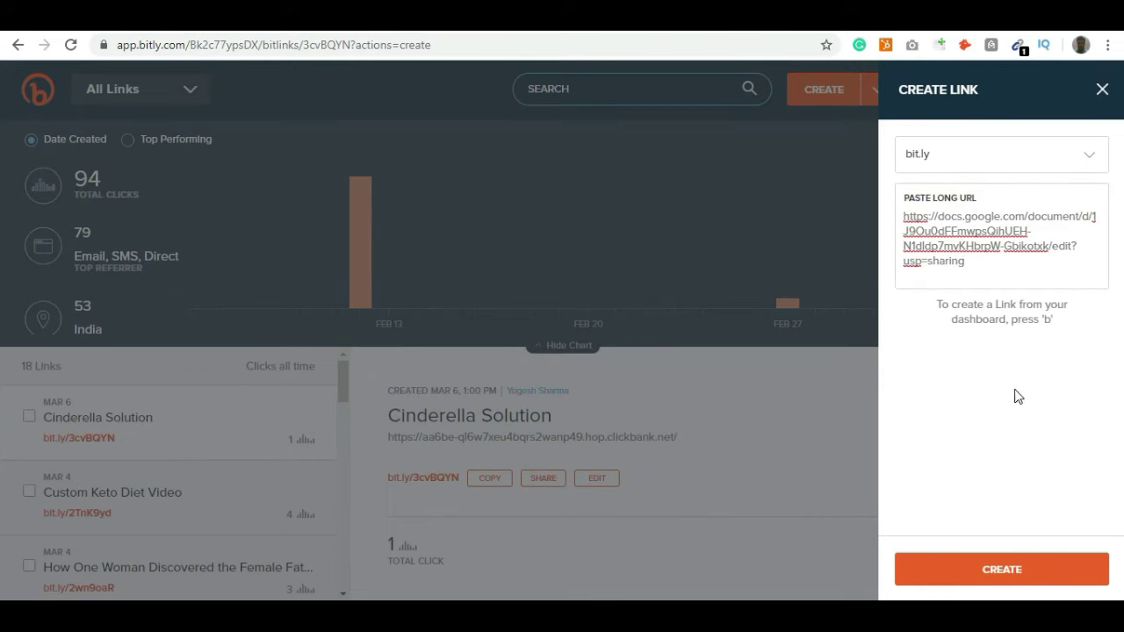
Step: Save the new Bitly link with its generated back-half and copy the short URL
left_click(981, 303)
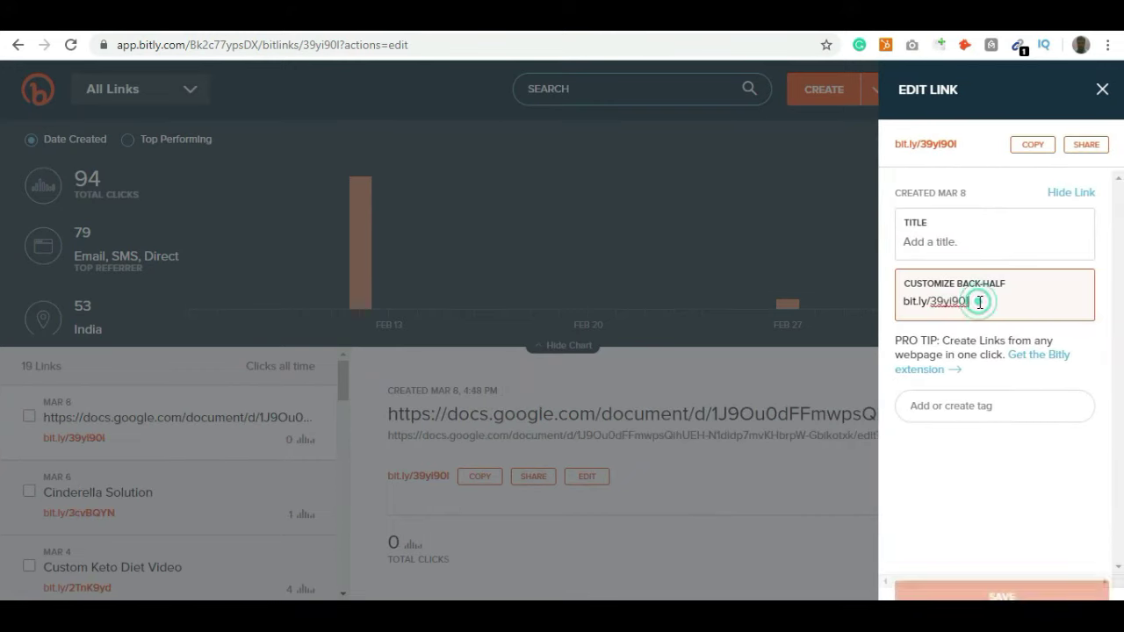
left_click(1001, 570)
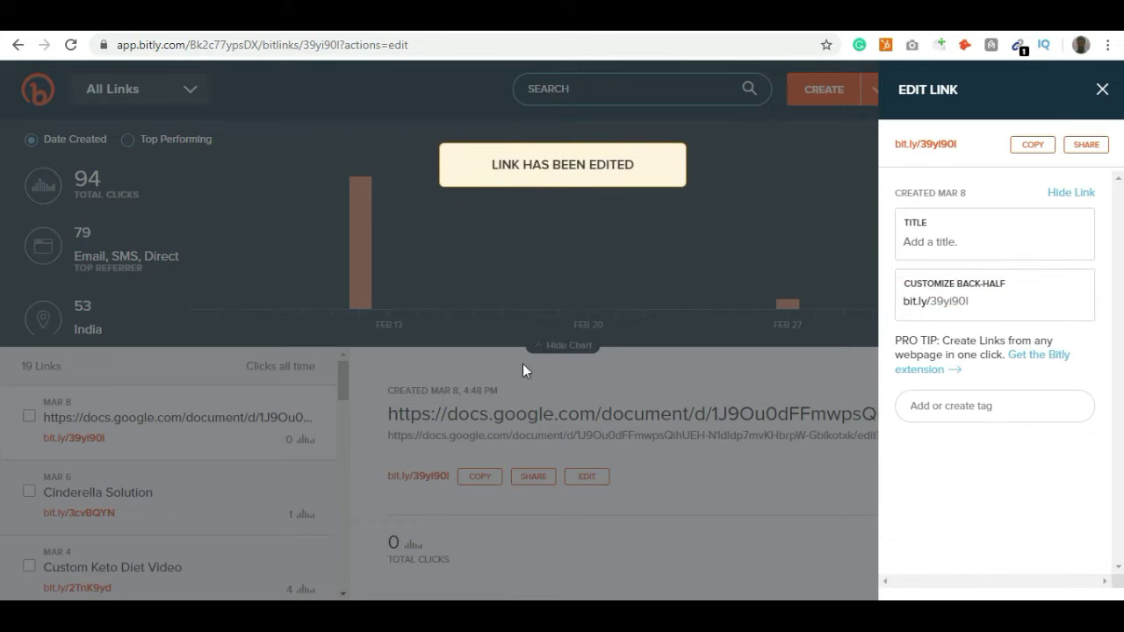
double_click(964, 304)
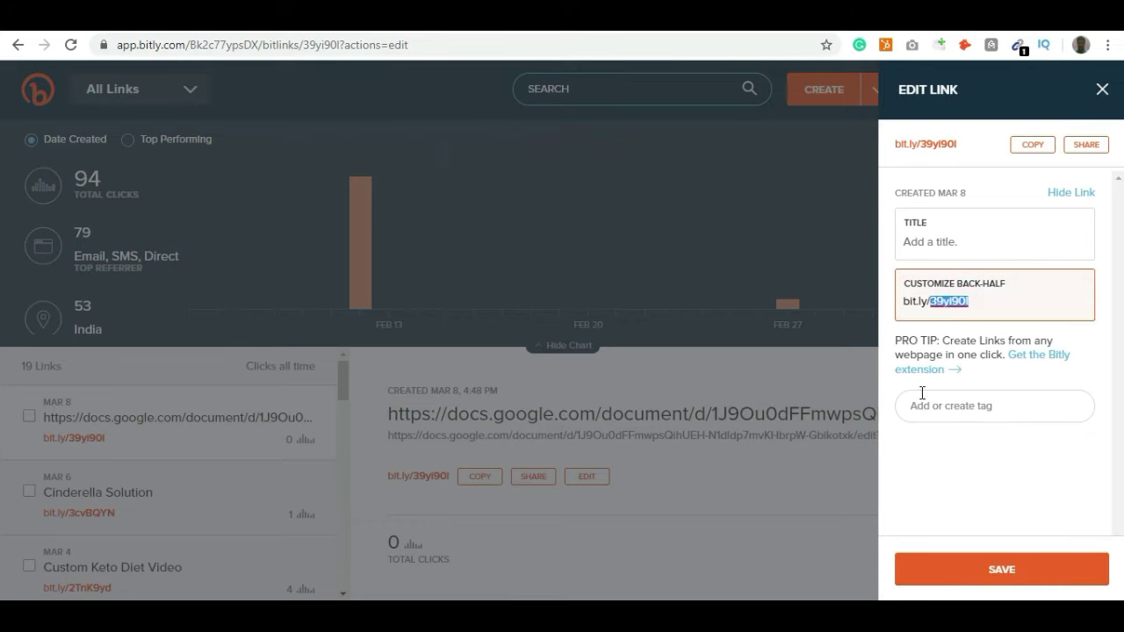
left_click(1003, 572)
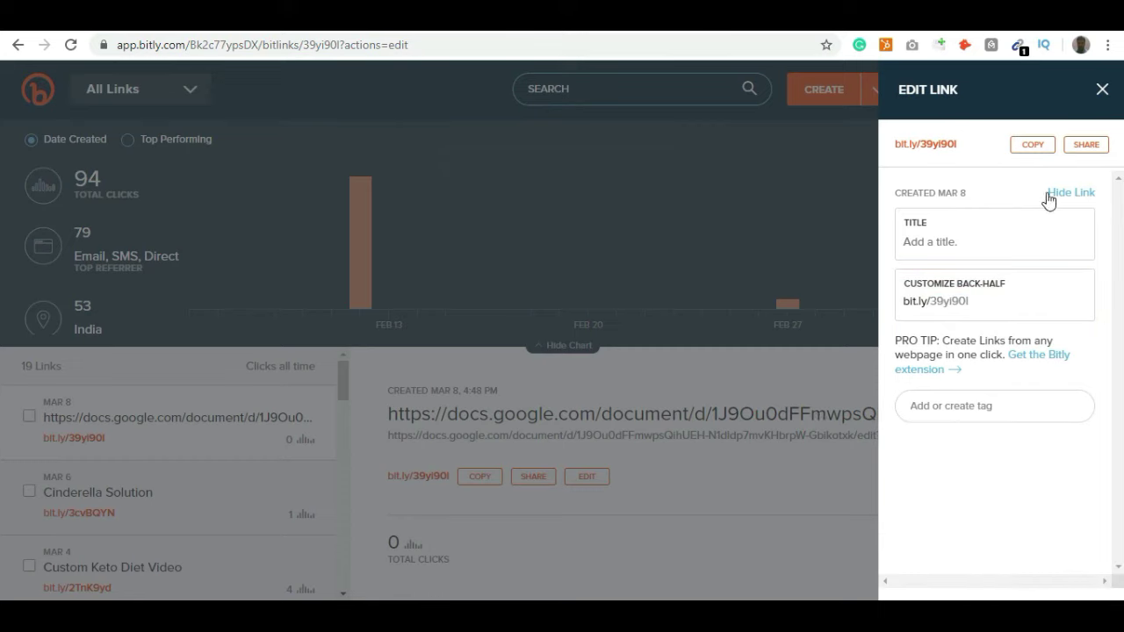
left_click(1034, 146)
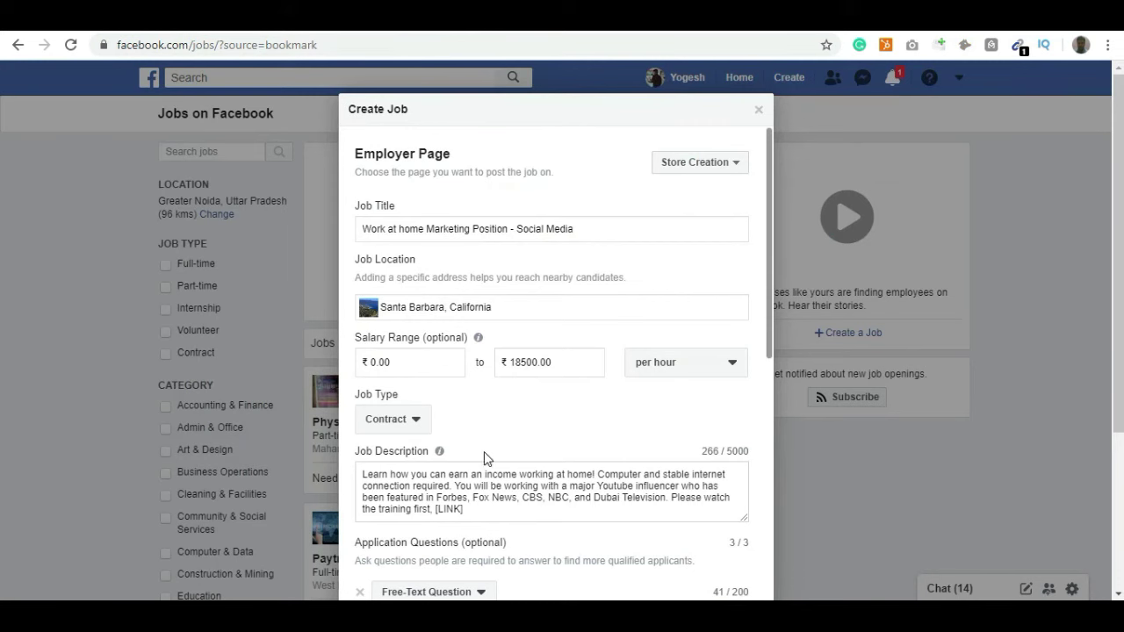
Step: In the Facebook job description, replace the [LINK] placeholder with the copied bit.ly short URL
scroll(443, 487, "down", 3)
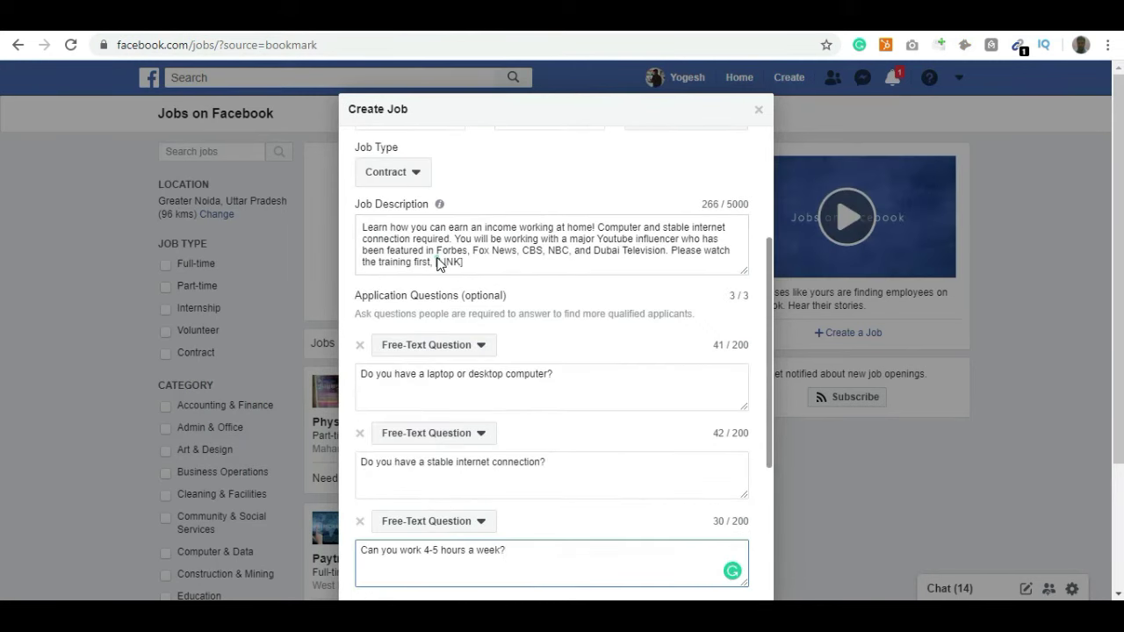
left_click(468, 263)
key("BackSpace")
key("BackSpace")
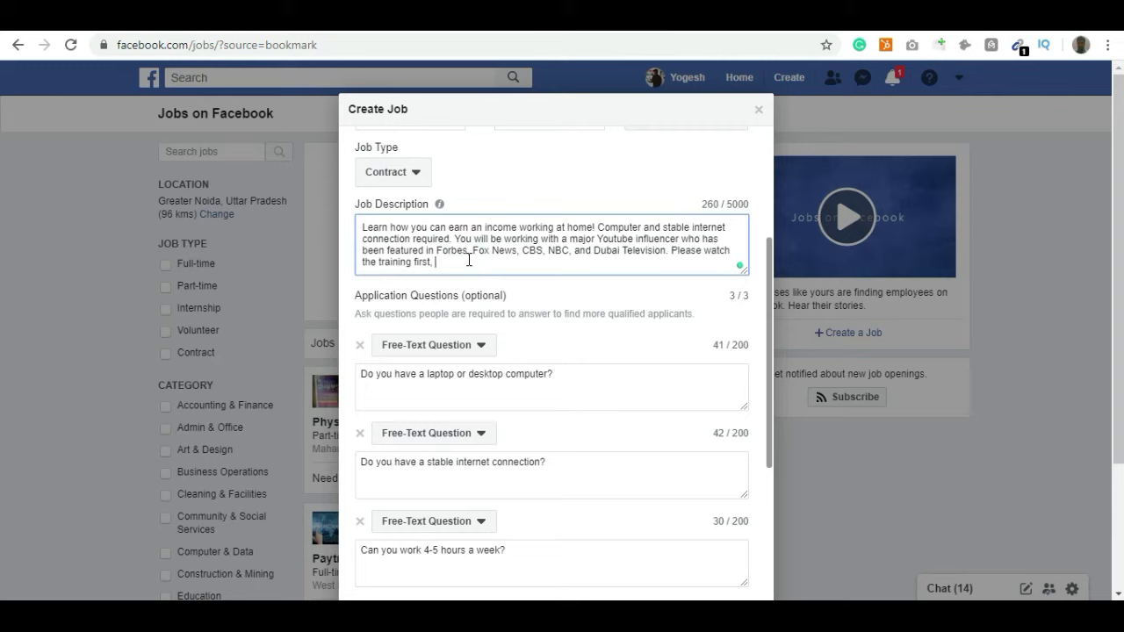
key("ctrl+v")
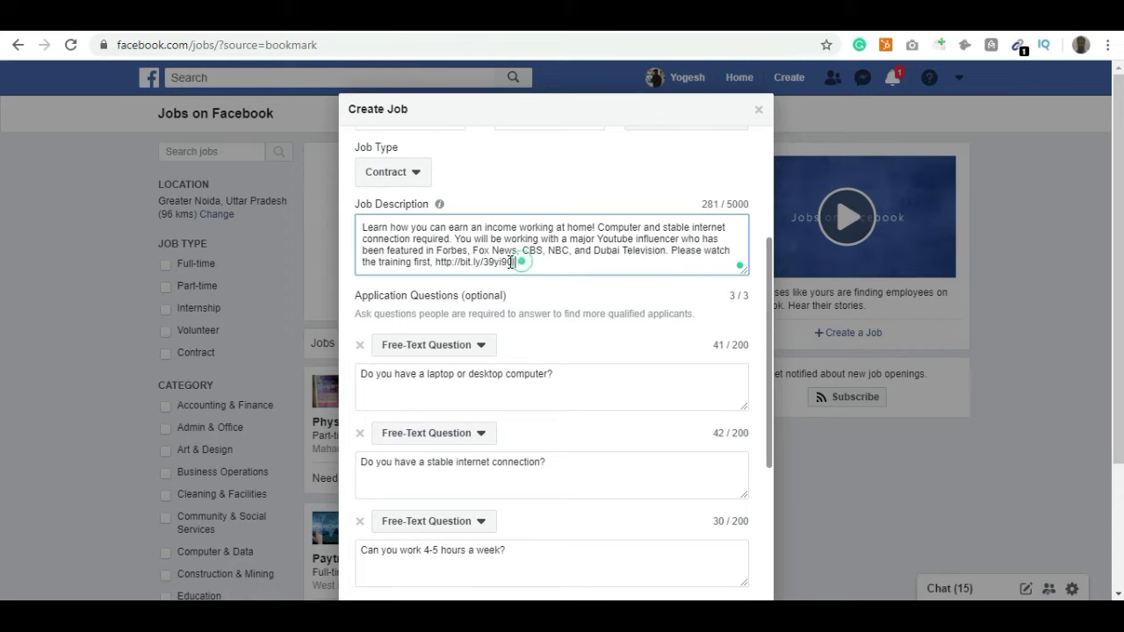
key("ctrl+a")
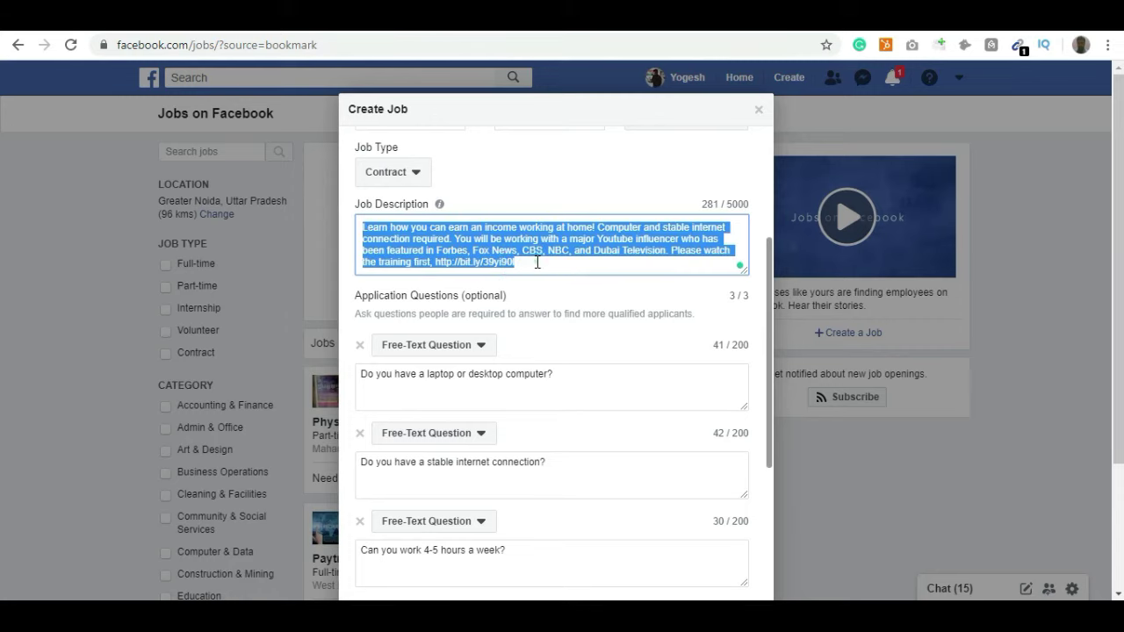
Step: Remove the yellow ecommerce store contest image from the job post's photo section
left_click(768, 315)
left_click_drag(771, 311, 778, 549)
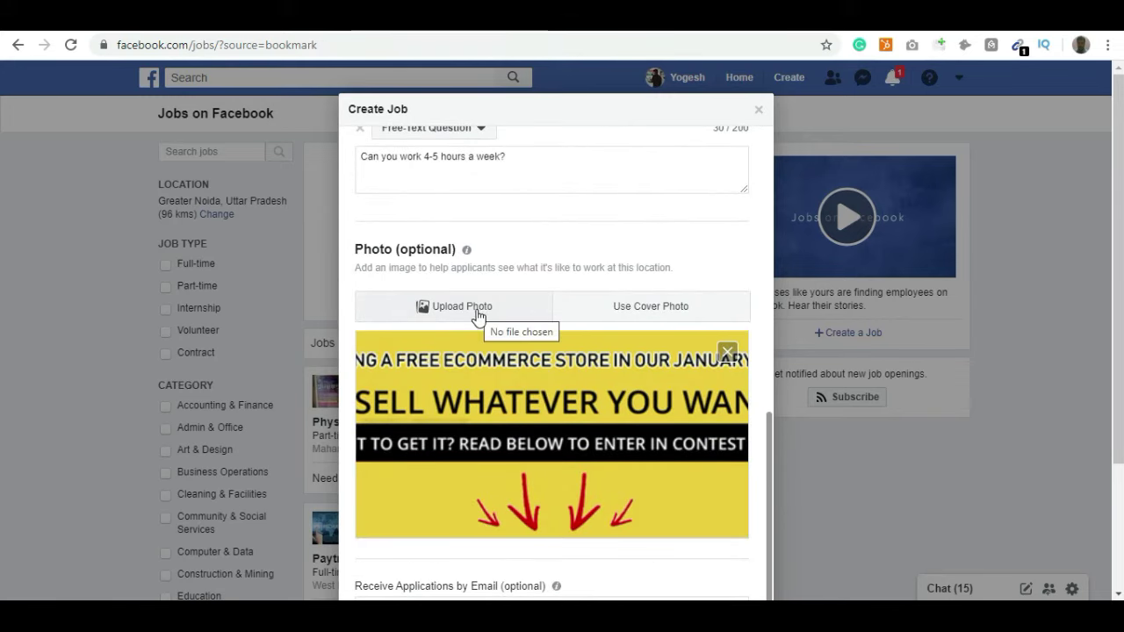
left_click(728, 352)
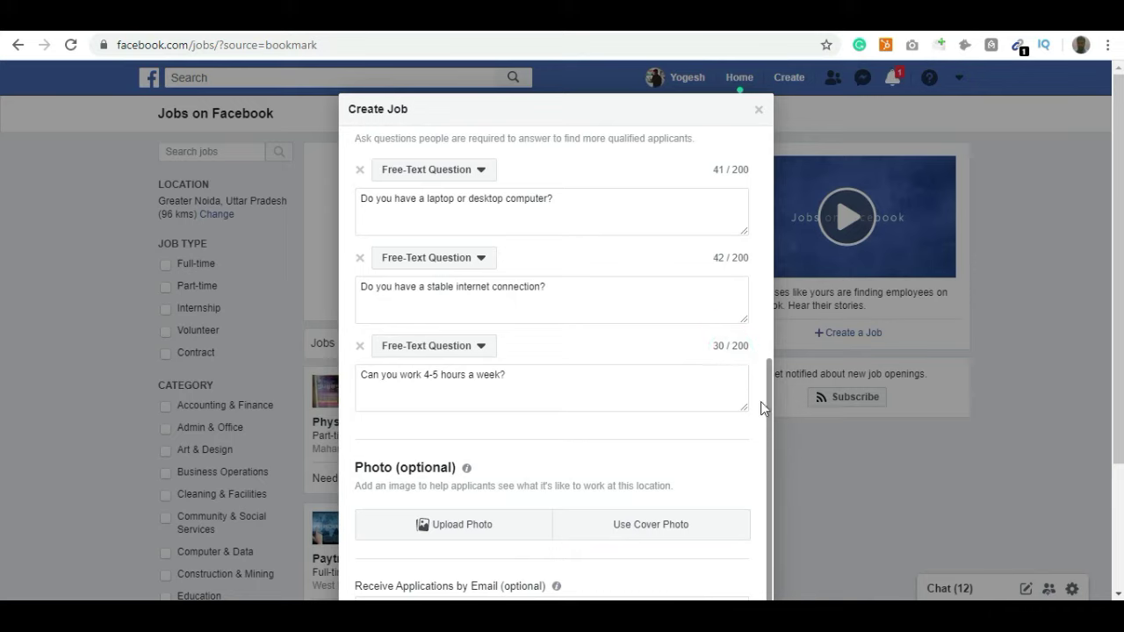
Step: Review the job description text from its opening sentence through the shortened training link
left_click_drag(770, 399, 769, 442)
left_click_drag(771, 429, 753, 291)
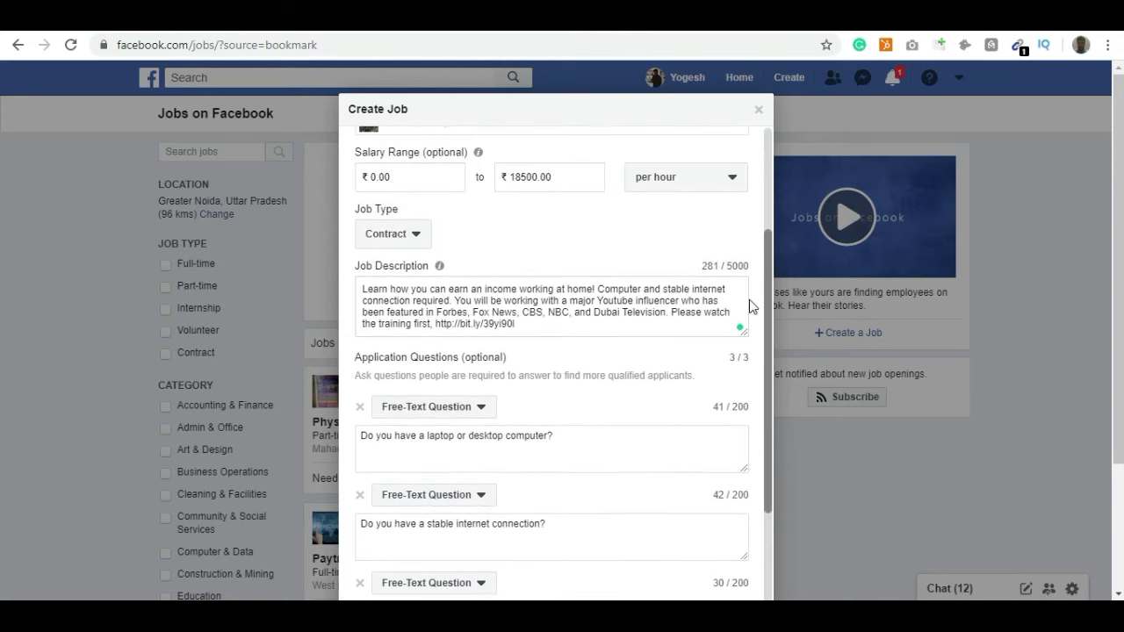
triple_click(529, 323)
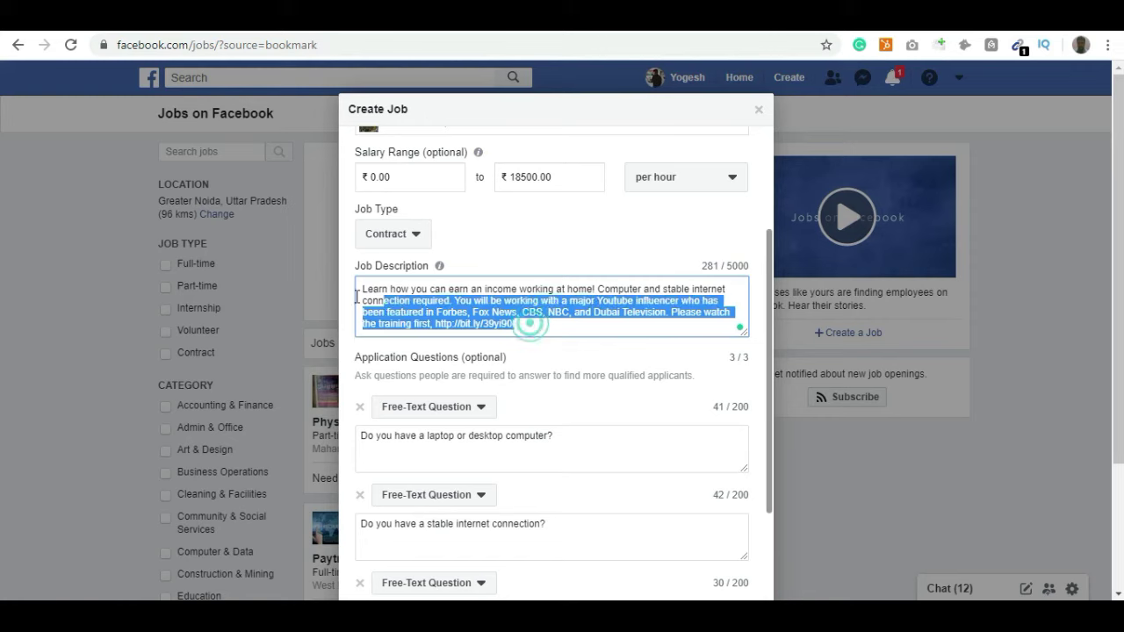
left_click(361, 289)
left_click(359, 288)
left_click_drag(359, 288, 540, 323)
left_click(527, 325)
left_click(362, 289)
left_click(522, 325)
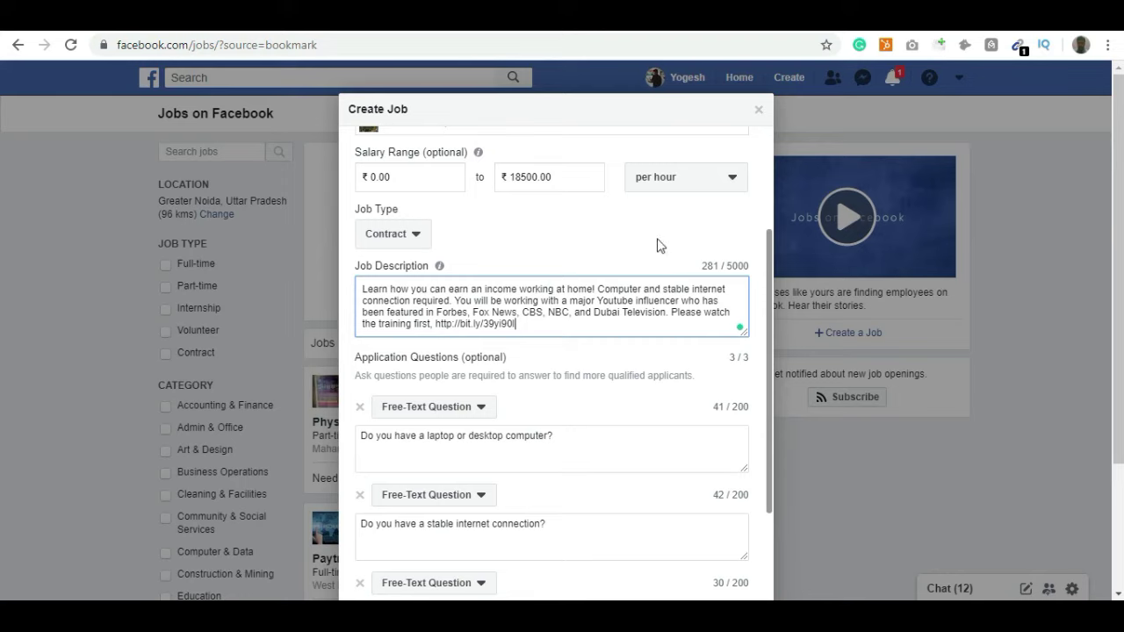
Step: Publish the job without boosting it or adding an application email, and dismiss the job creation confirmation
scroll(668, 386, "down", 3)
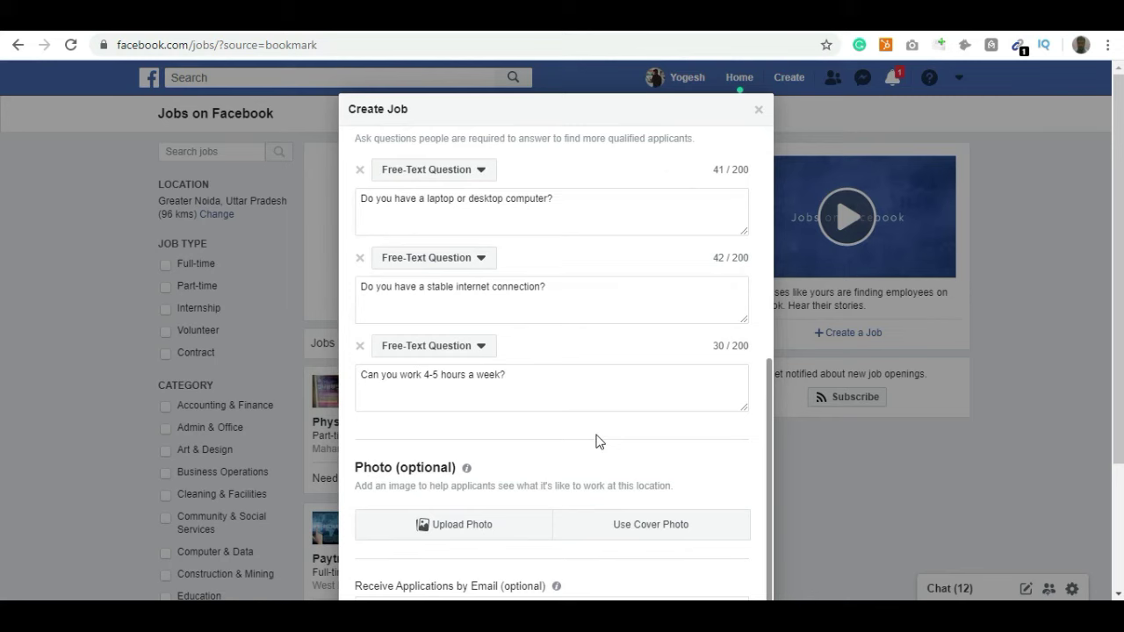
scroll(1079, 331, "down", 2)
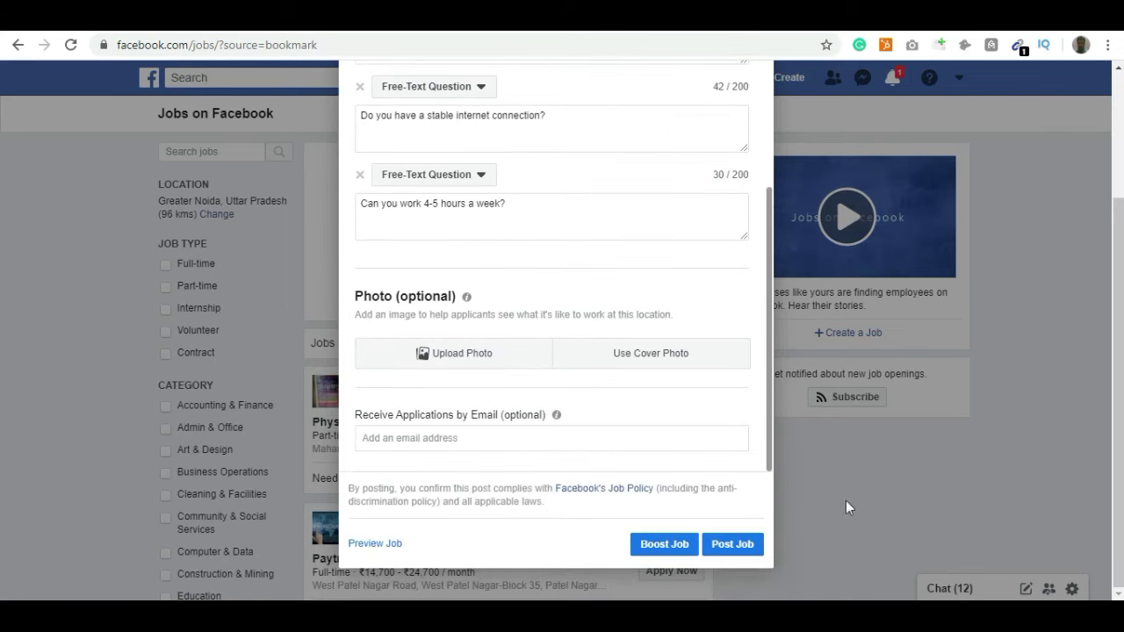
left_click(751, 547)
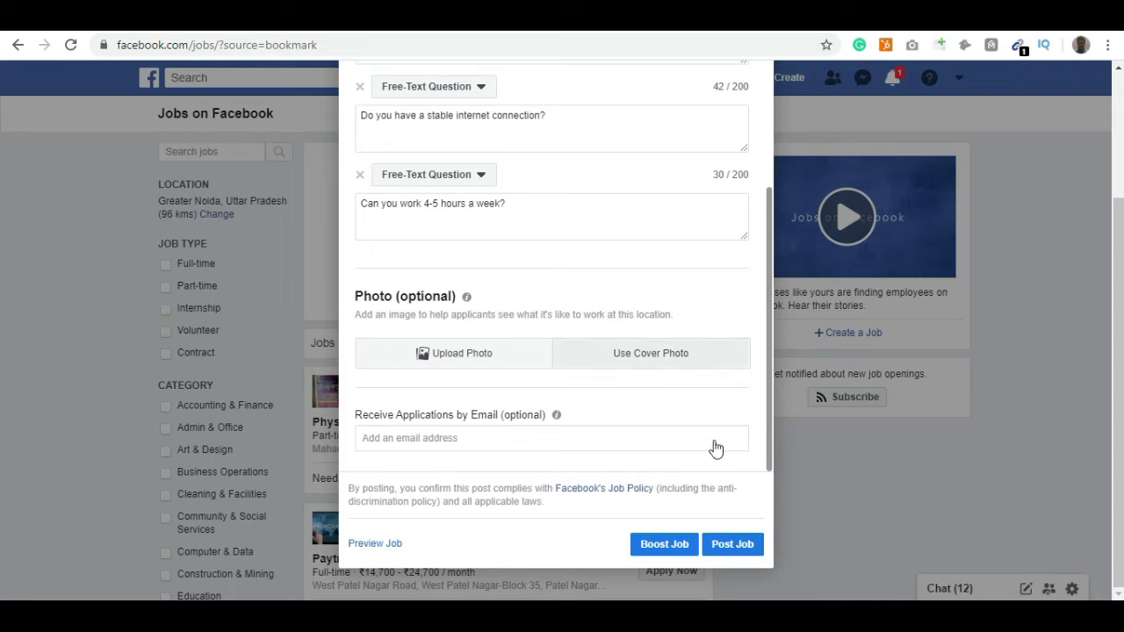
left_click(736, 548)
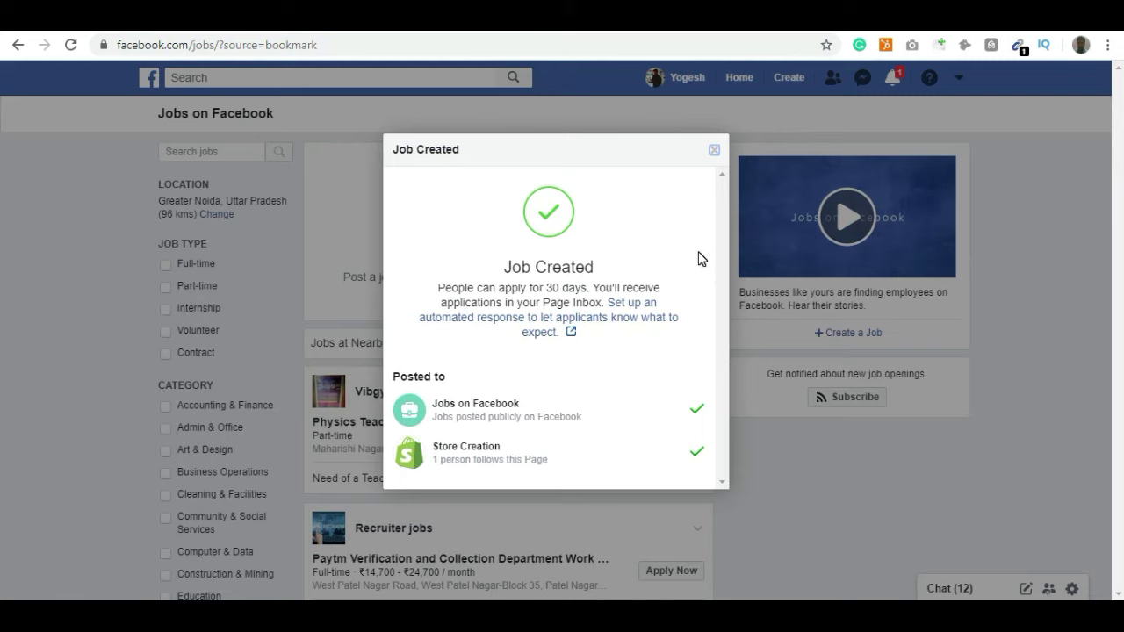
left_click(713, 153)
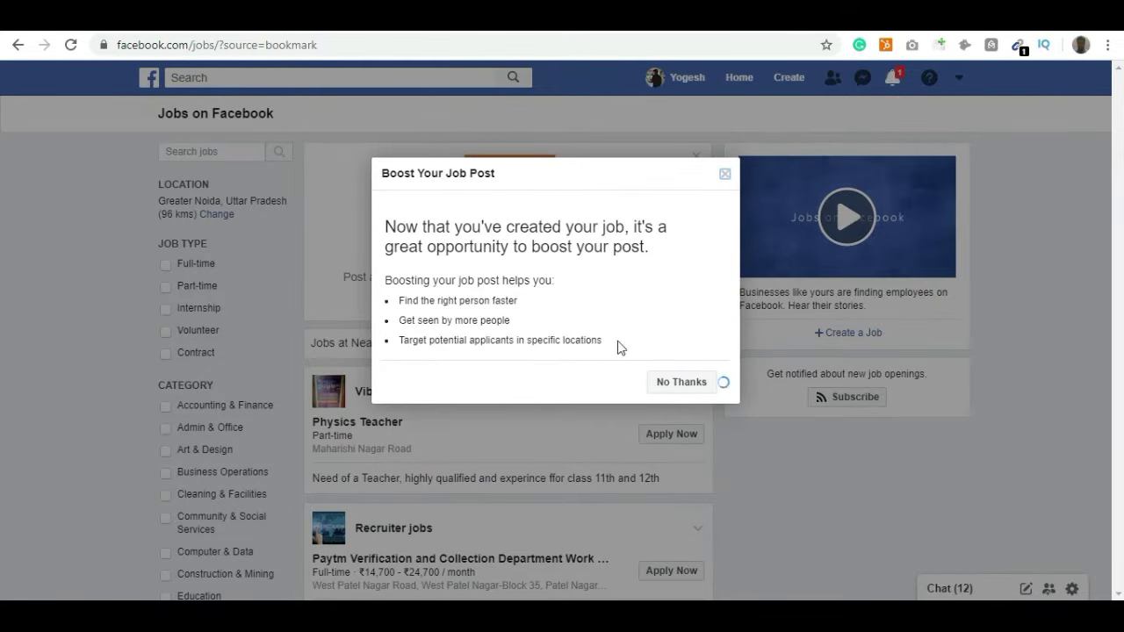
Step: Switch to the YouTube channel's list of uploaded videos in the other browser window
left_click(605, 567)
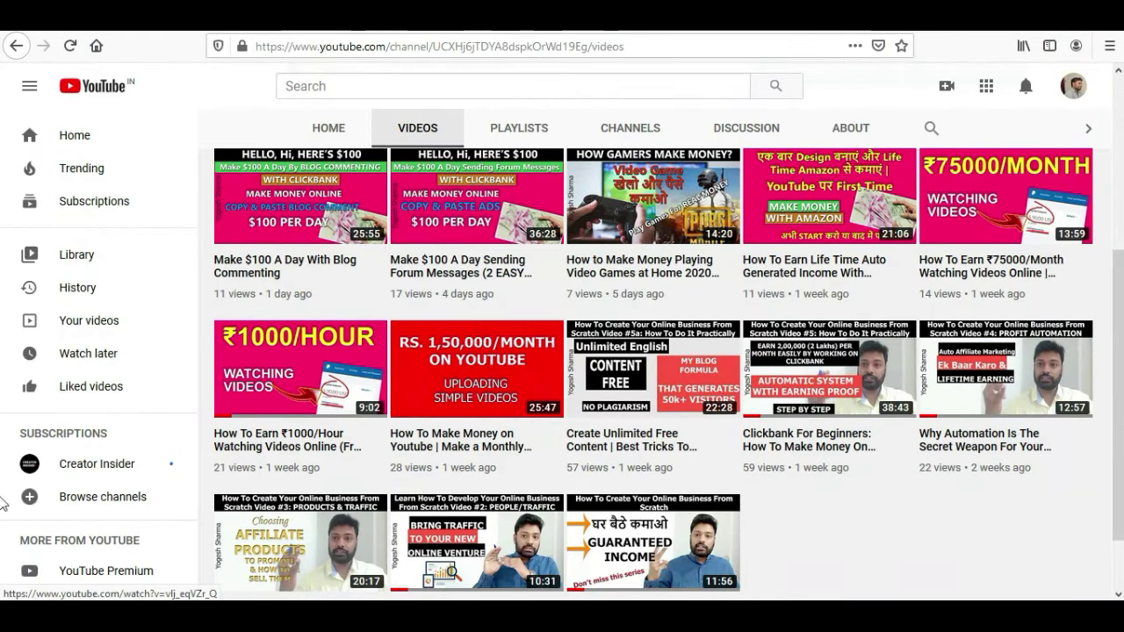